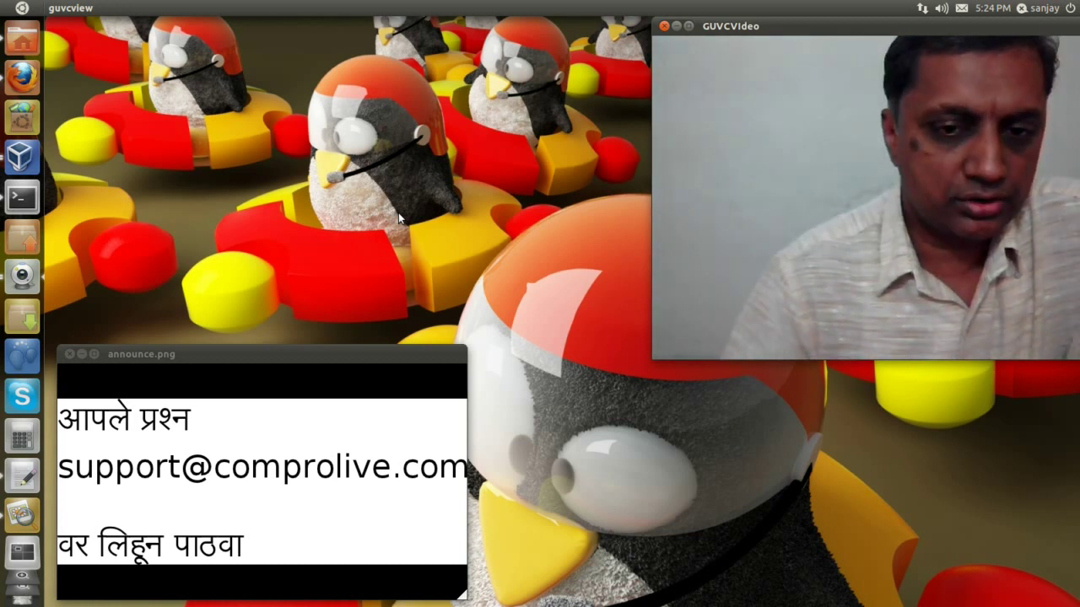
# - Switch to the windowsXP virtual machine and open its My Documents folder
pyautogui.hotkey('alt', 'Tab')
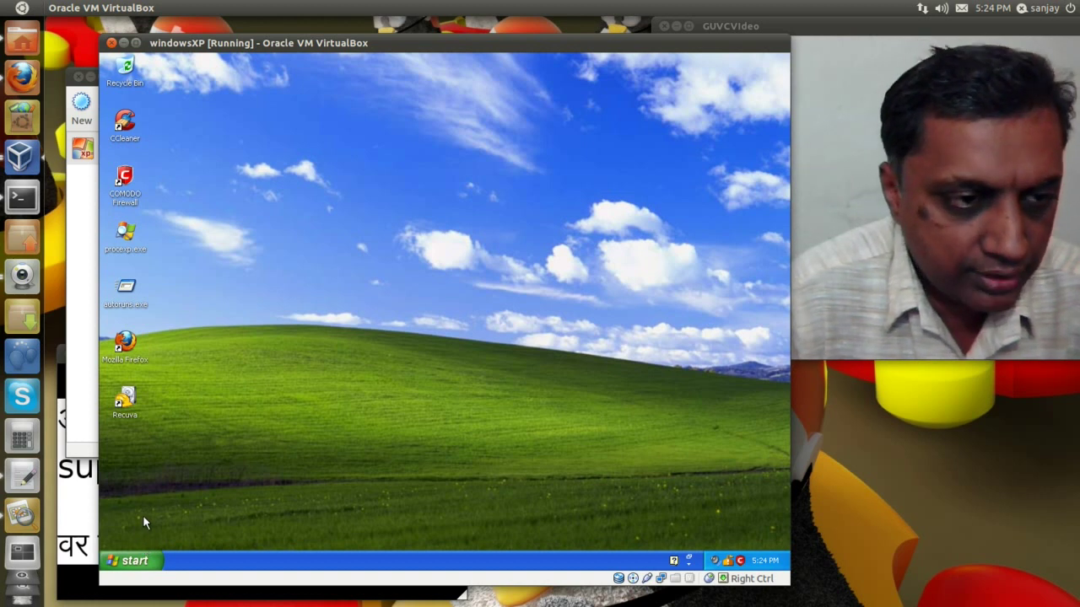
pyautogui.click(148, 564)
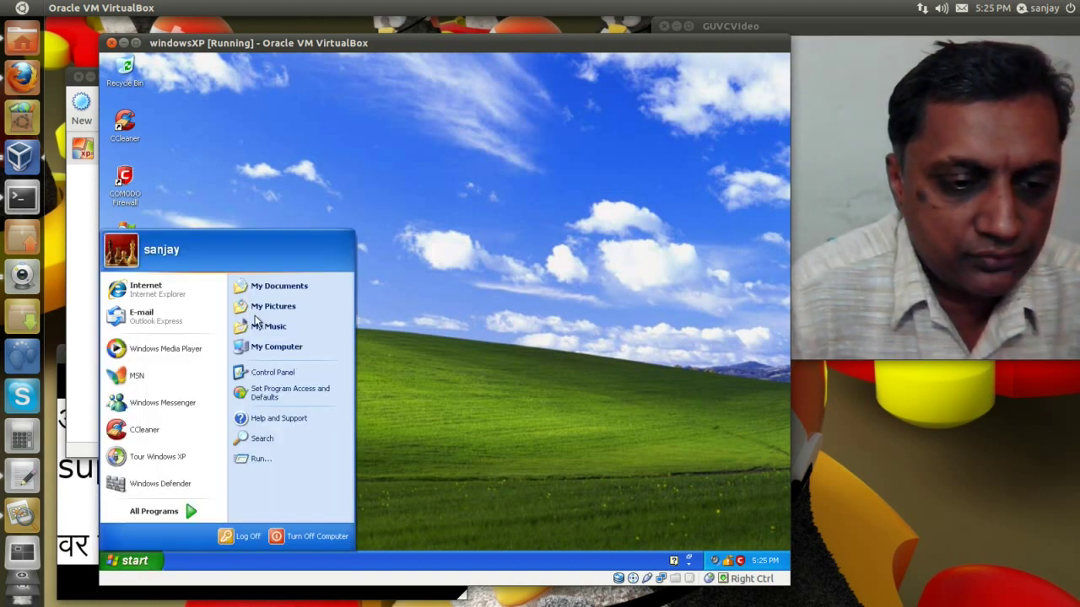
pyautogui.click(274, 291)
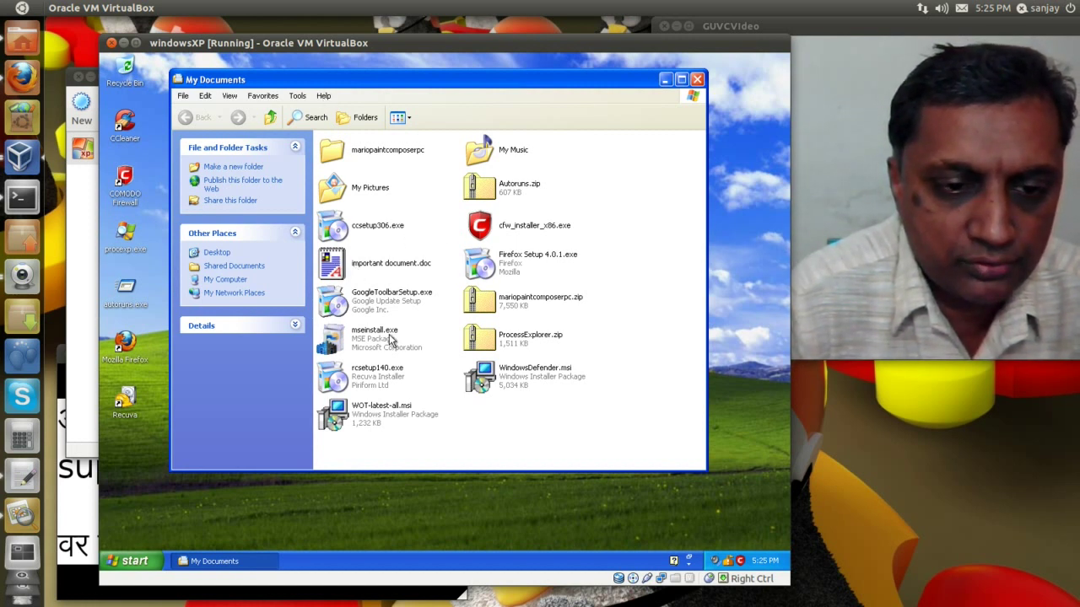
# - Delete "important document.doc" from My Documents, sending it to the Recycle Bin
pyautogui.click(345, 274)
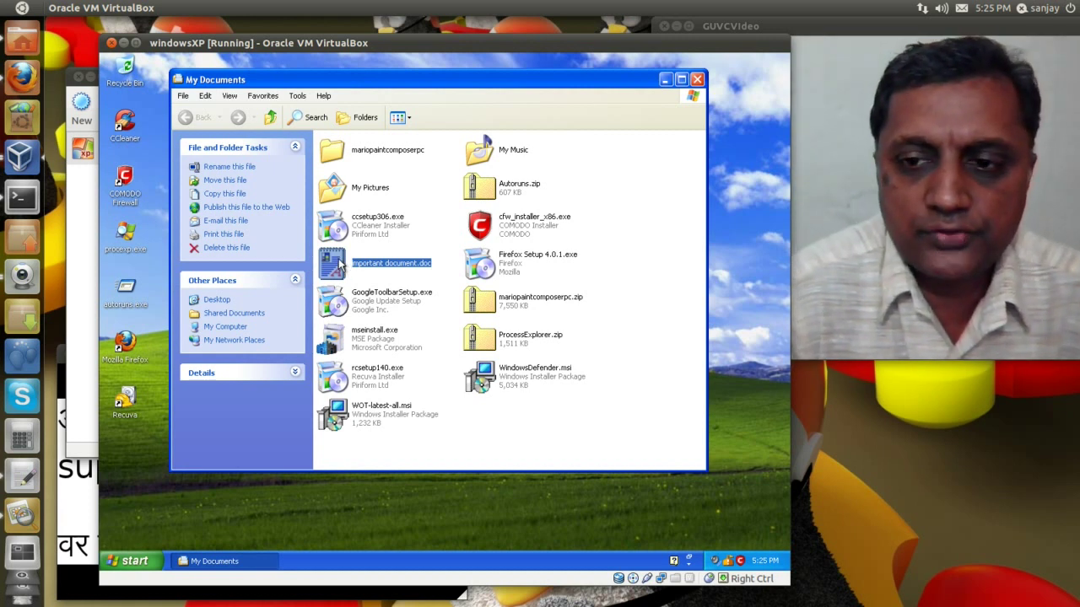
pyautogui.rightClick(340, 264)
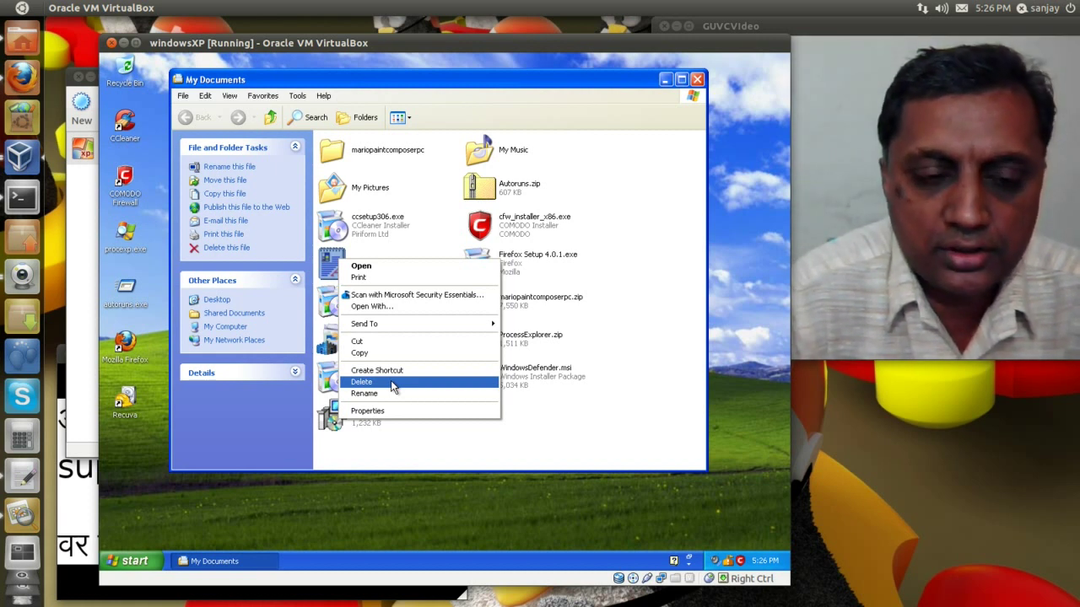
pyautogui.click(381, 252)
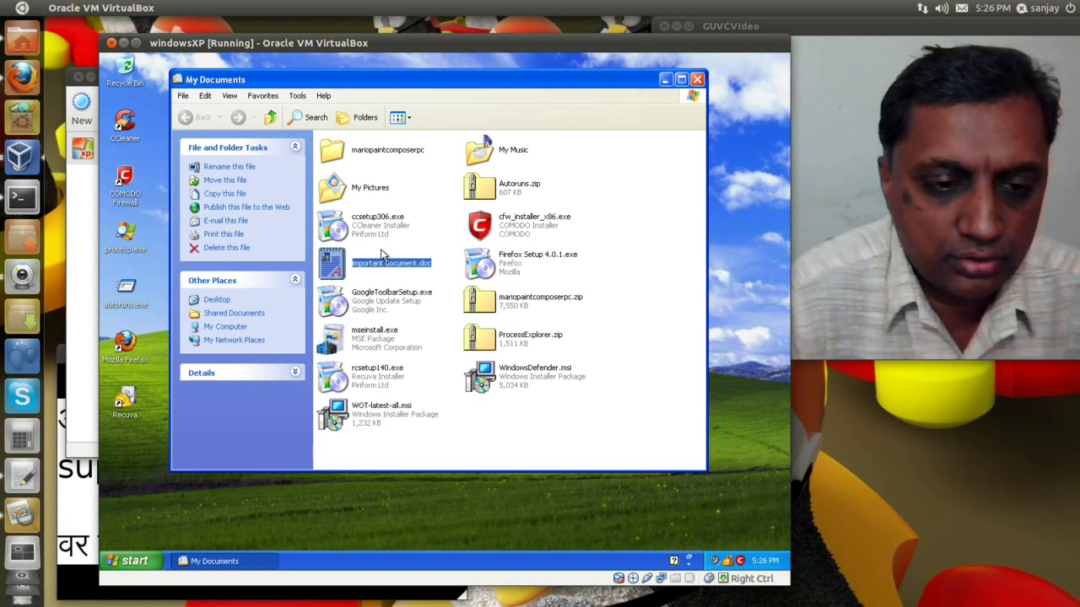
pyautogui.press('Return')
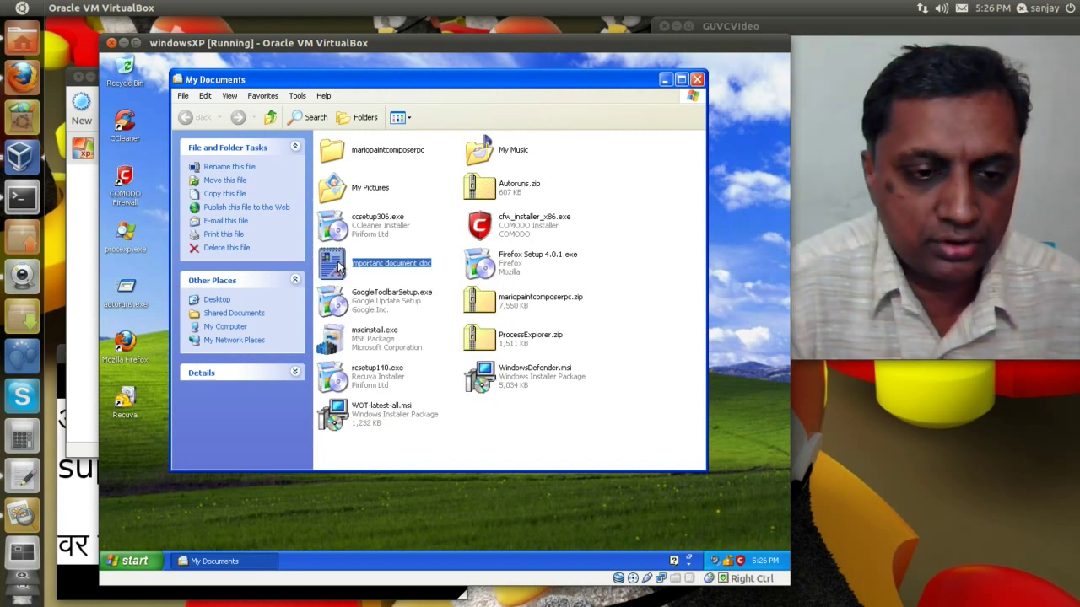
pyautogui.press('Delete')
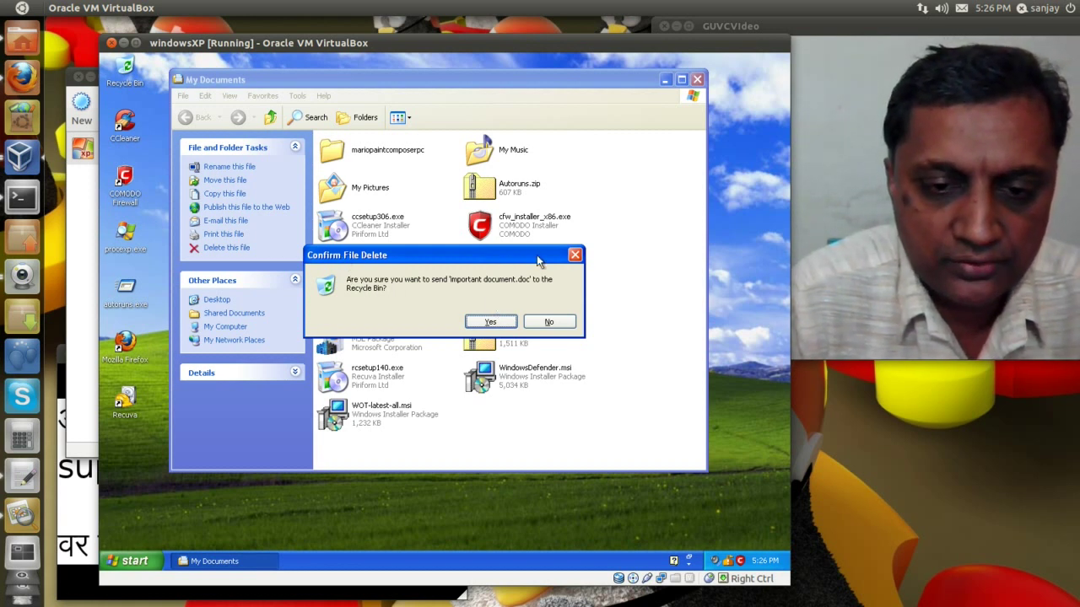
pyautogui.click(490, 323)
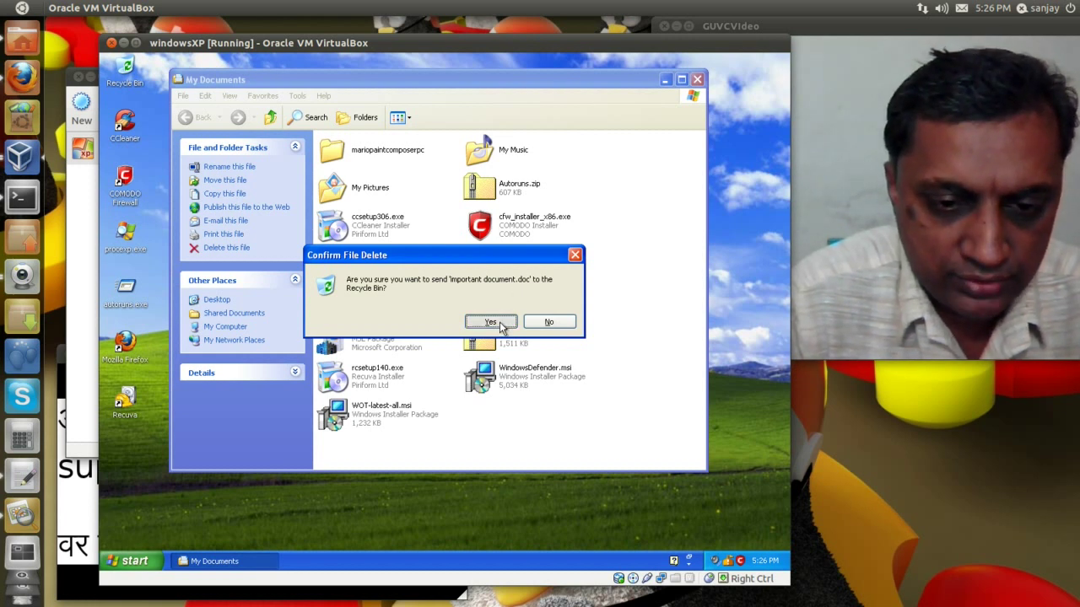
# - Minimise My Documents, then restore "important document.doc" from the Recycle Bin to its original folder
pyautogui.click(665, 80)
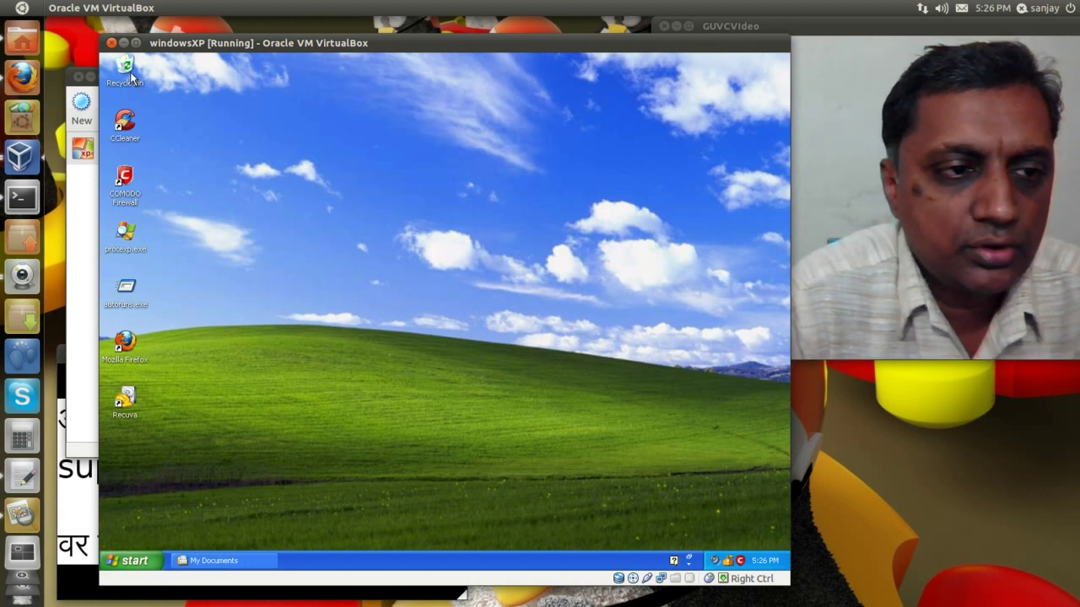
pyautogui.doubleClick(128, 75)
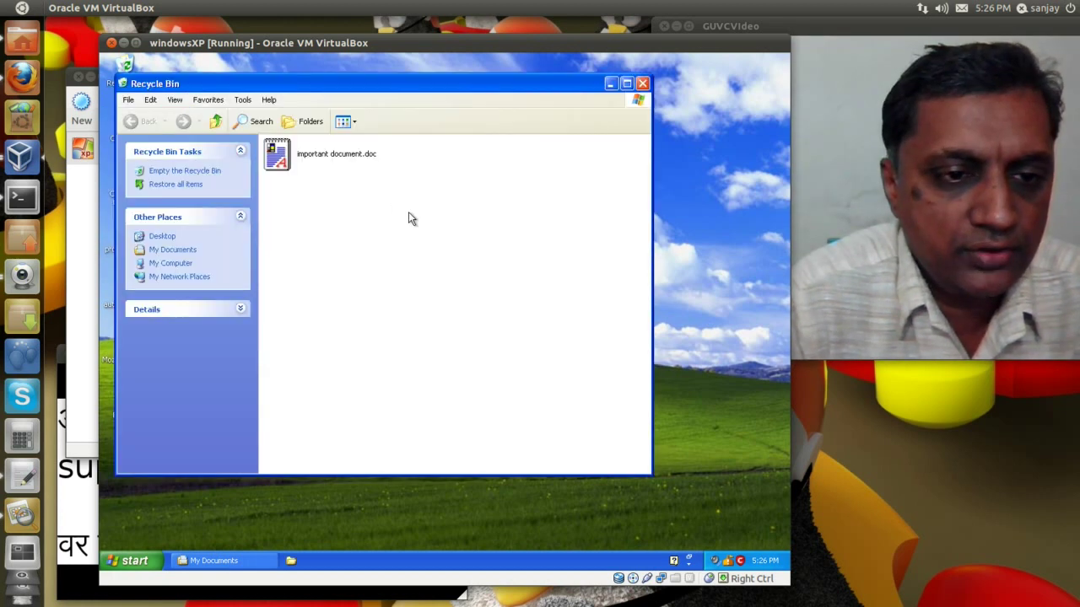
pyautogui.moveTo(392, 94); pyautogui.dragTo(496, 128)
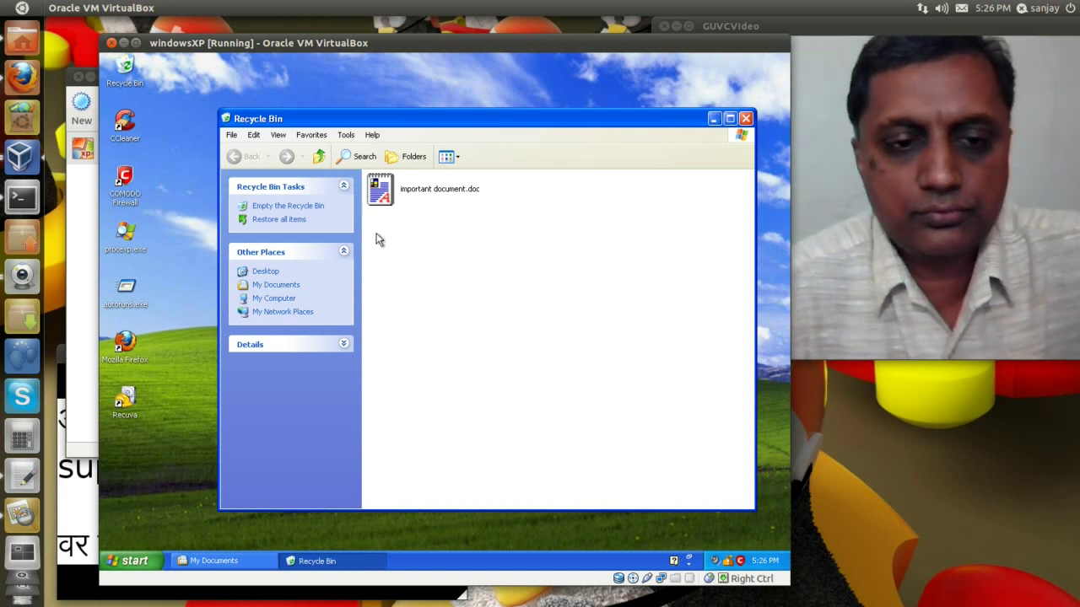
pyautogui.click(383, 202)
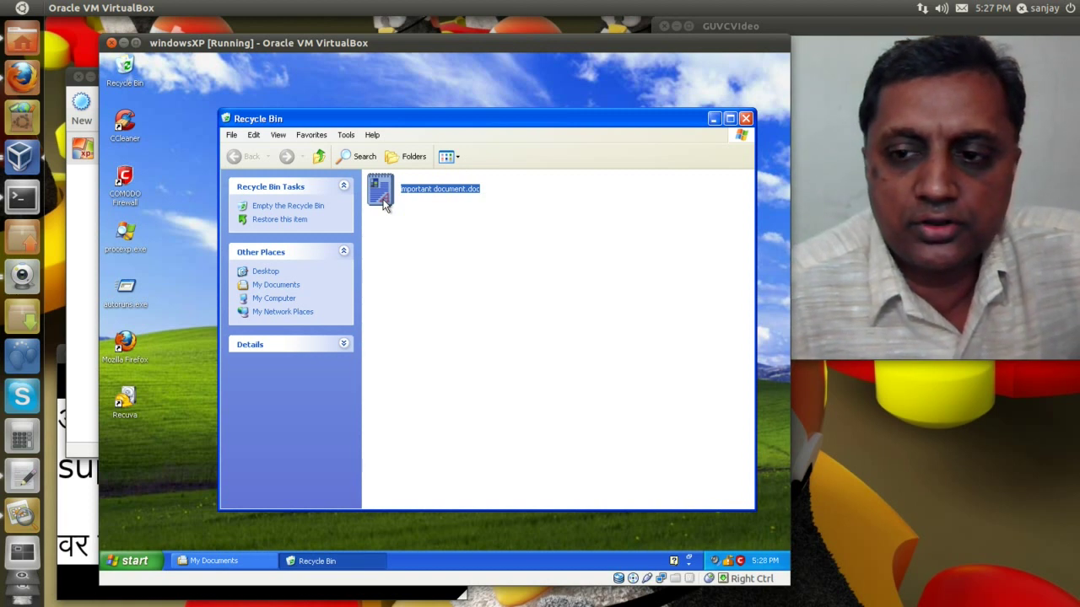
pyautogui.rightClick(384, 205)
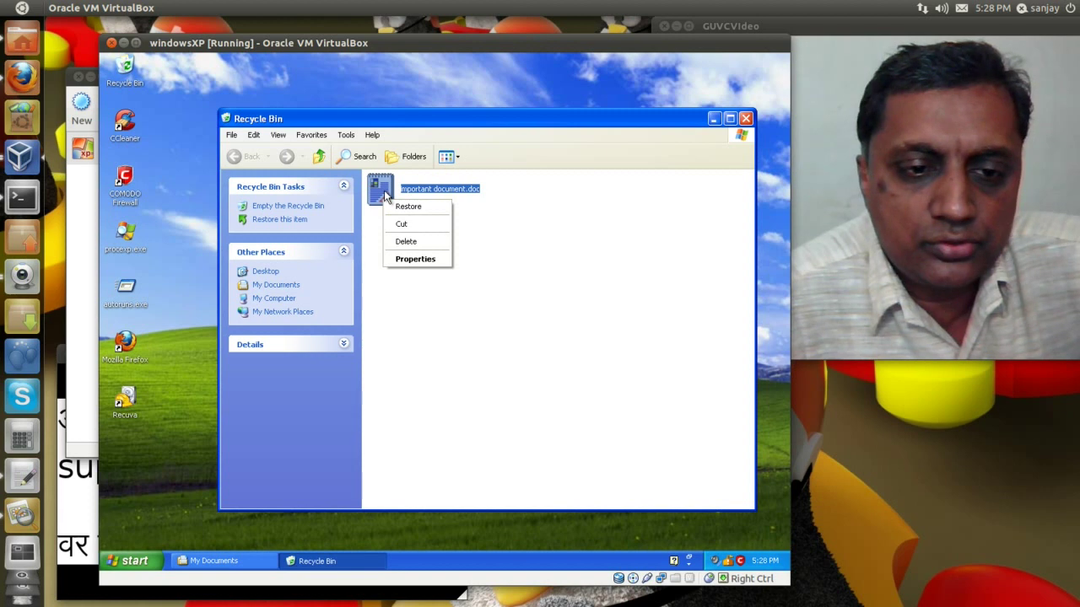
pyautogui.press('Escape')
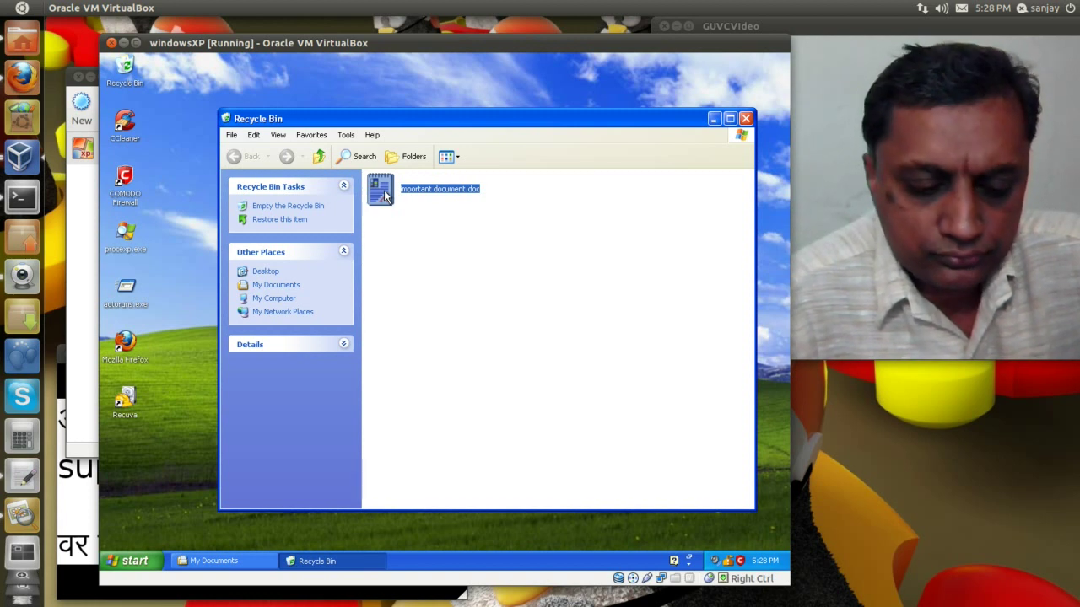
pyautogui.rightClick(384, 190)
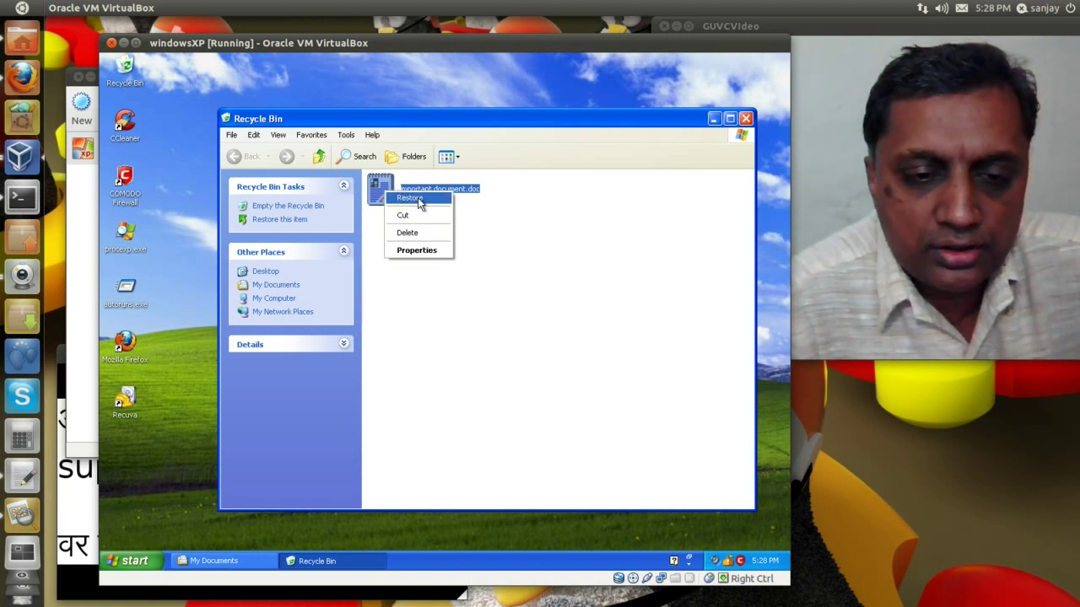
pyautogui.click(419, 200)
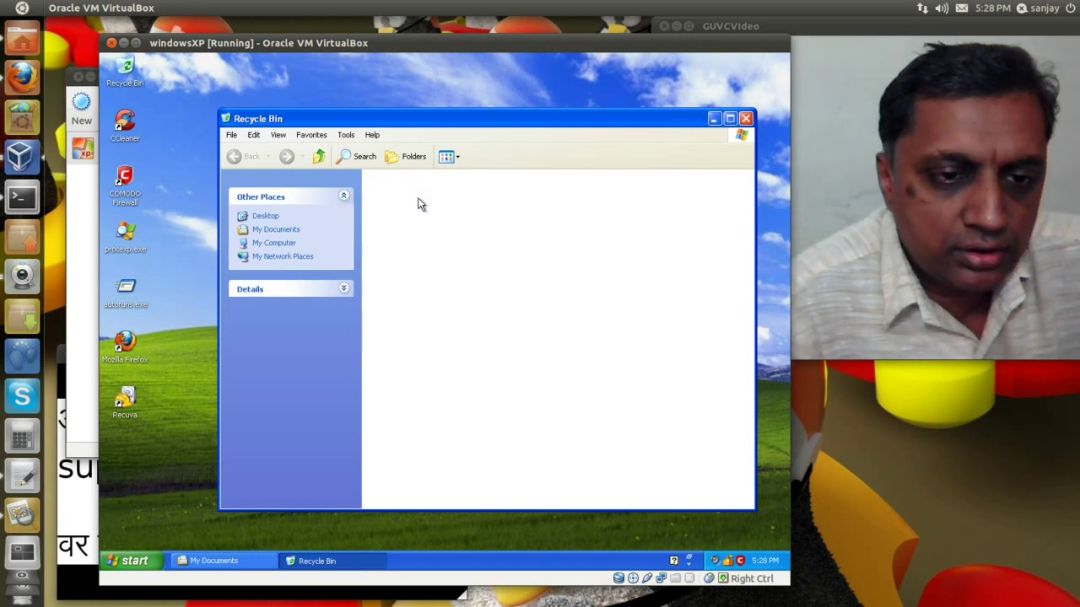
# - Minimise the Recycle Bin and check My Documents for the restored "important document.doc"
pyautogui.click(713, 119)
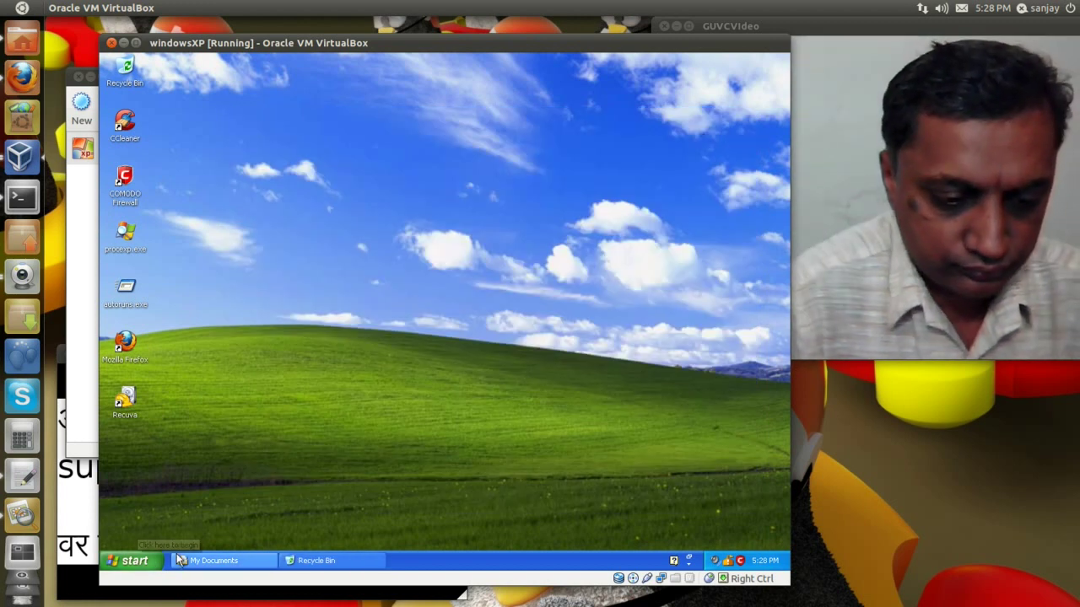
pyautogui.click(207, 561)
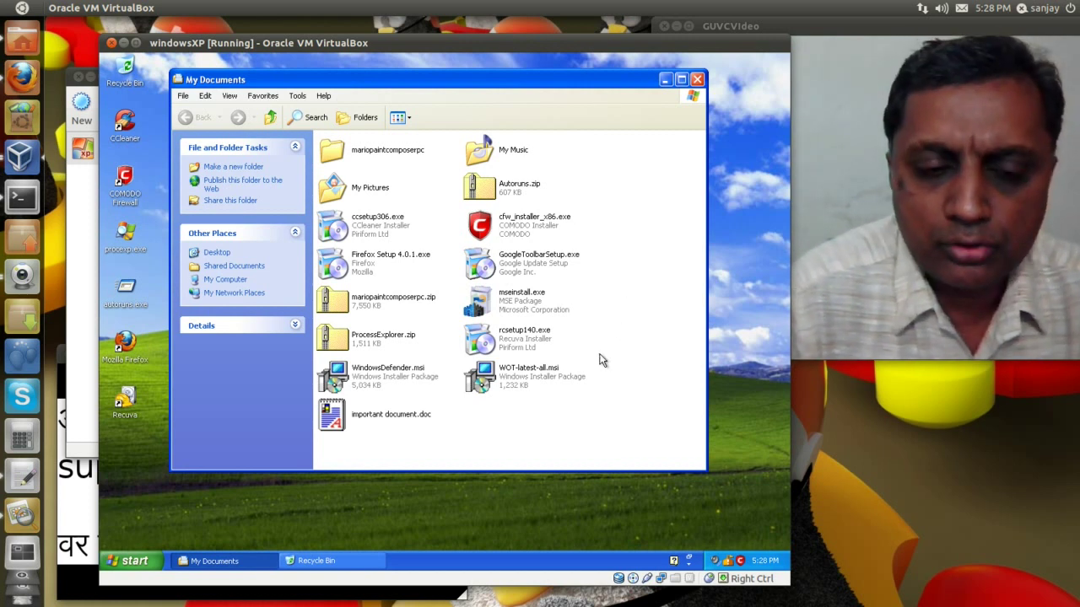
pyautogui.click(346, 421)
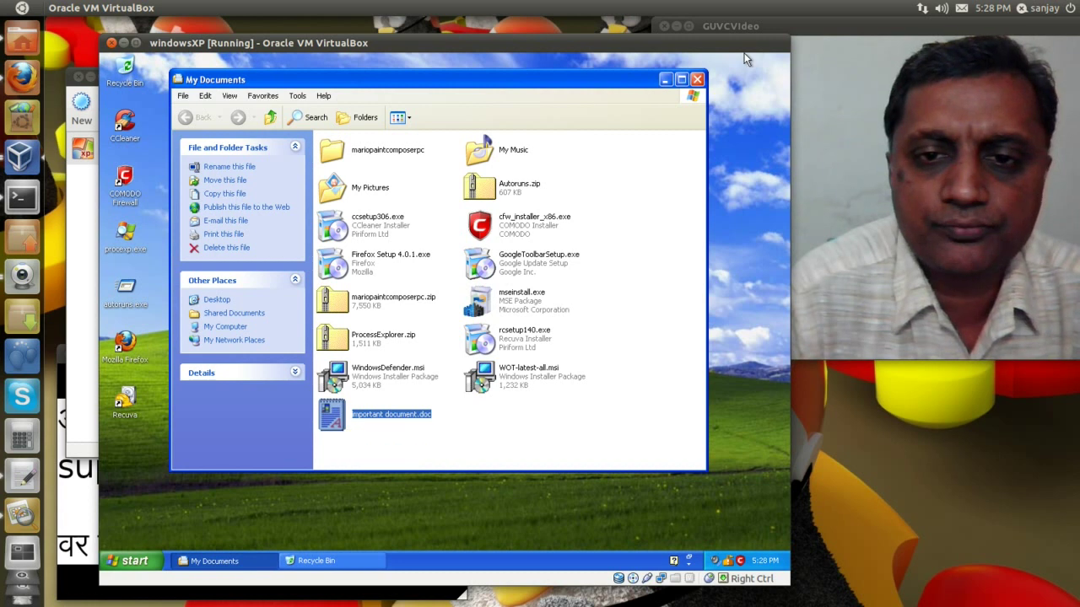
pyautogui.click(665, 81)
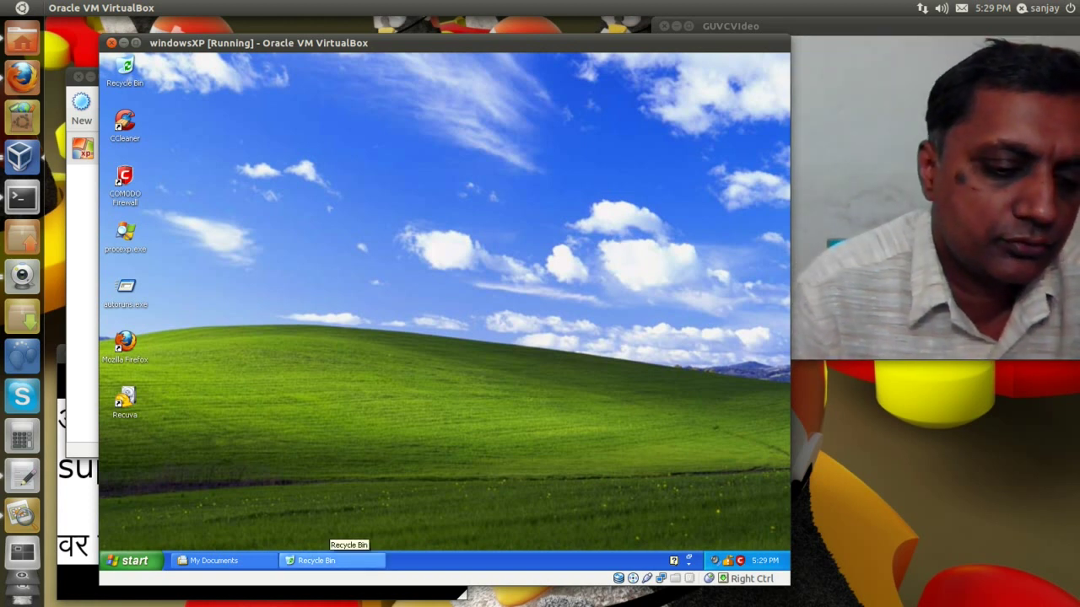
# - Permanently delete "important document.doc" from My Documents, bypassing the Recycle Bin
pyautogui.click(248, 565)
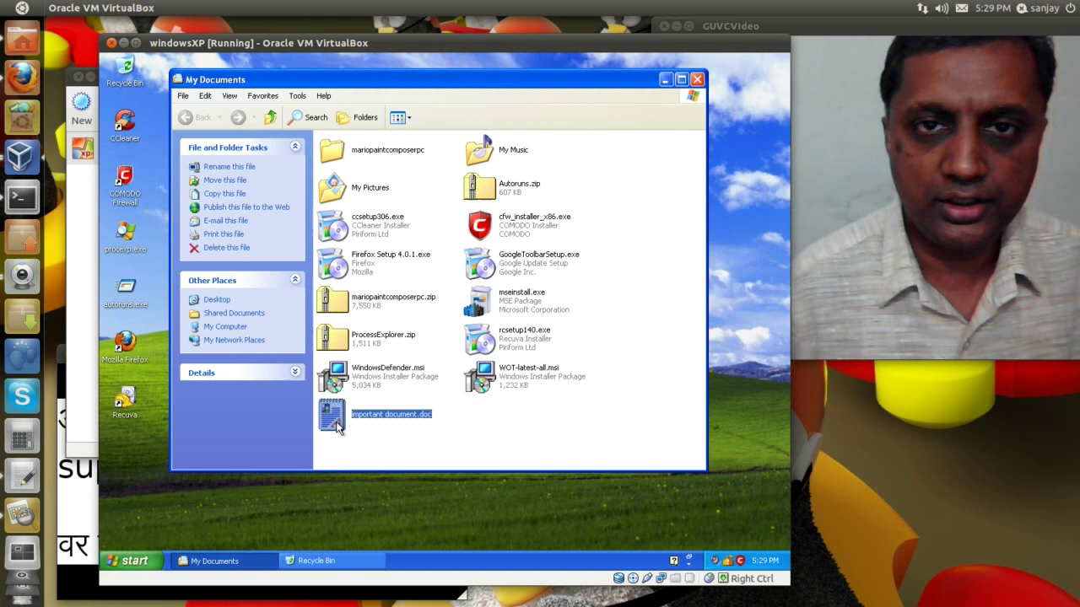
pyautogui.press('Delete')
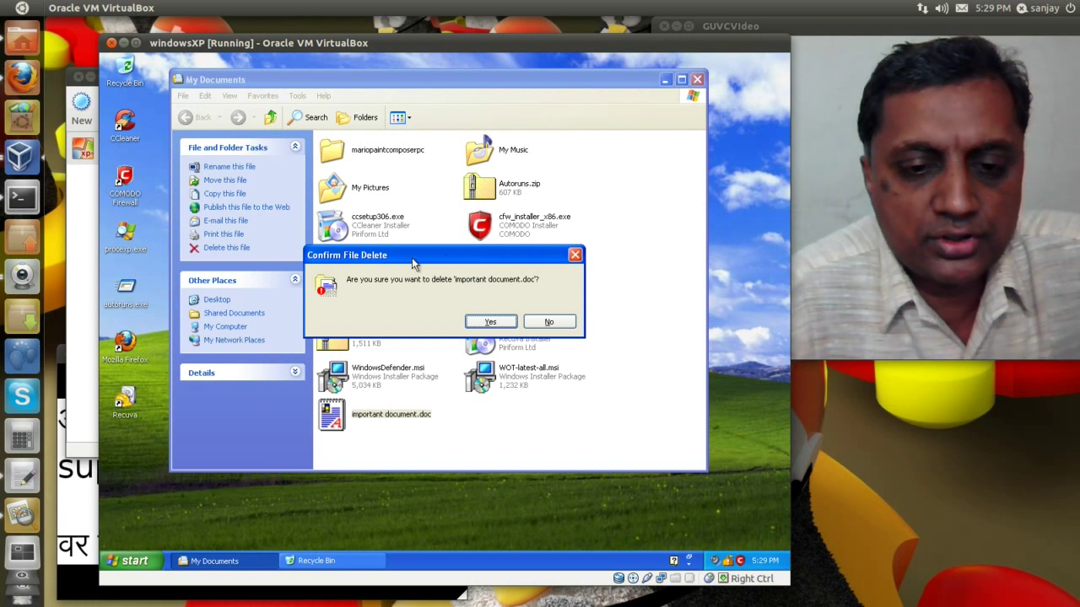
pyautogui.click(489, 324)
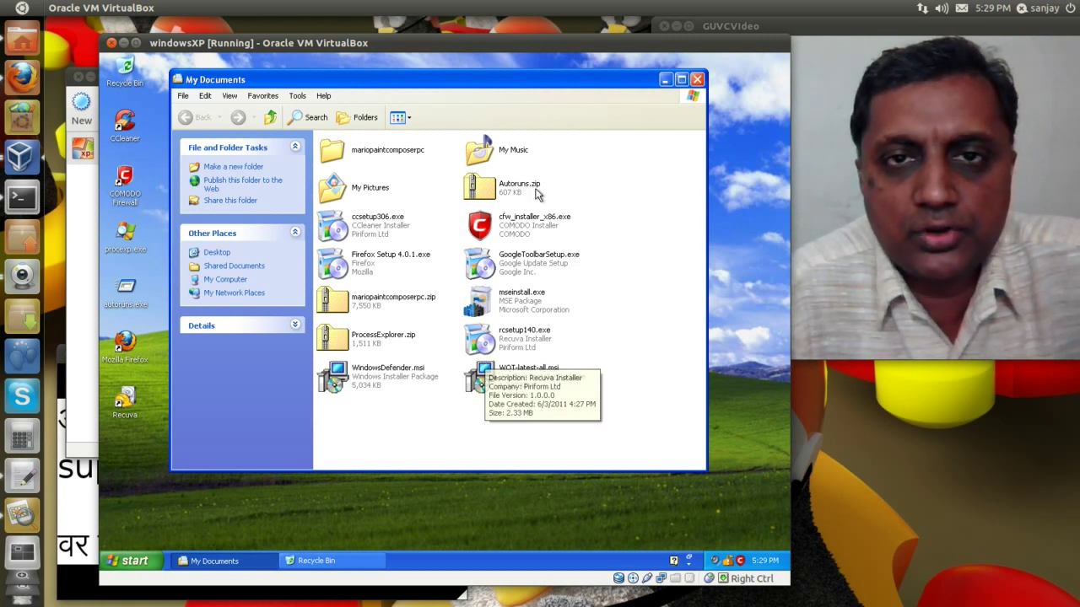
# - Minimise My Documents and check the Recycle Bin for the permanently deleted document, closing the bin when done
pyautogui.click(664, 80)
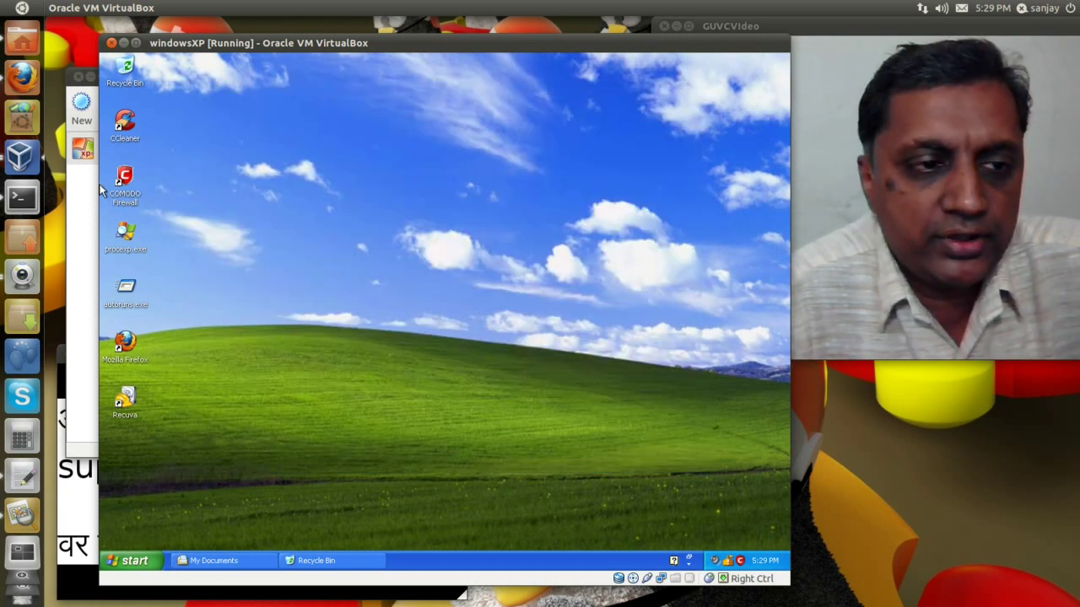
pyautogui.doubleClick(126, 75)
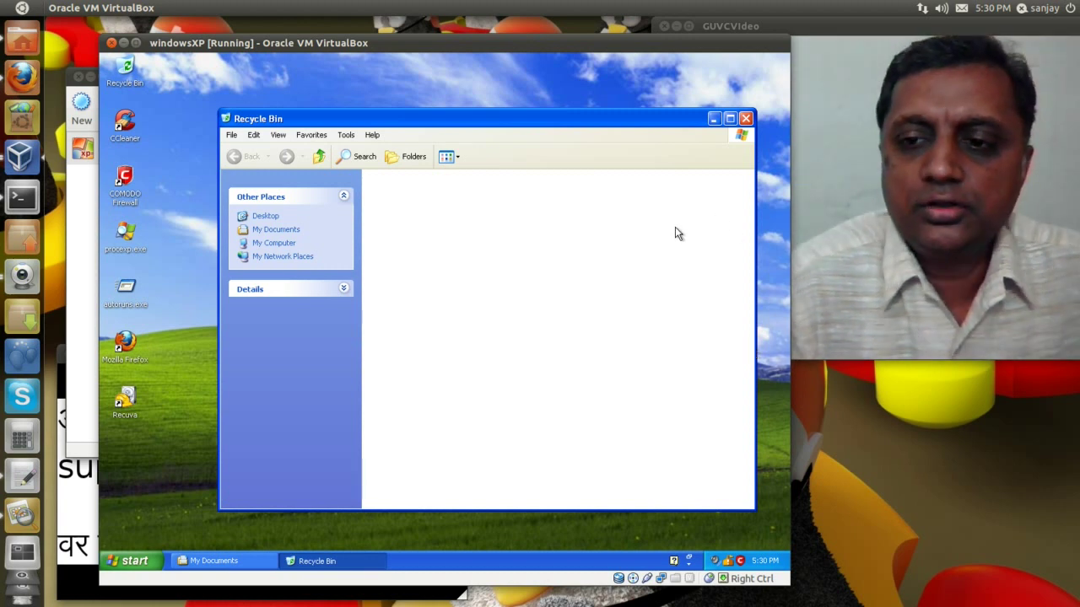
pyautogui.click(745, 119)
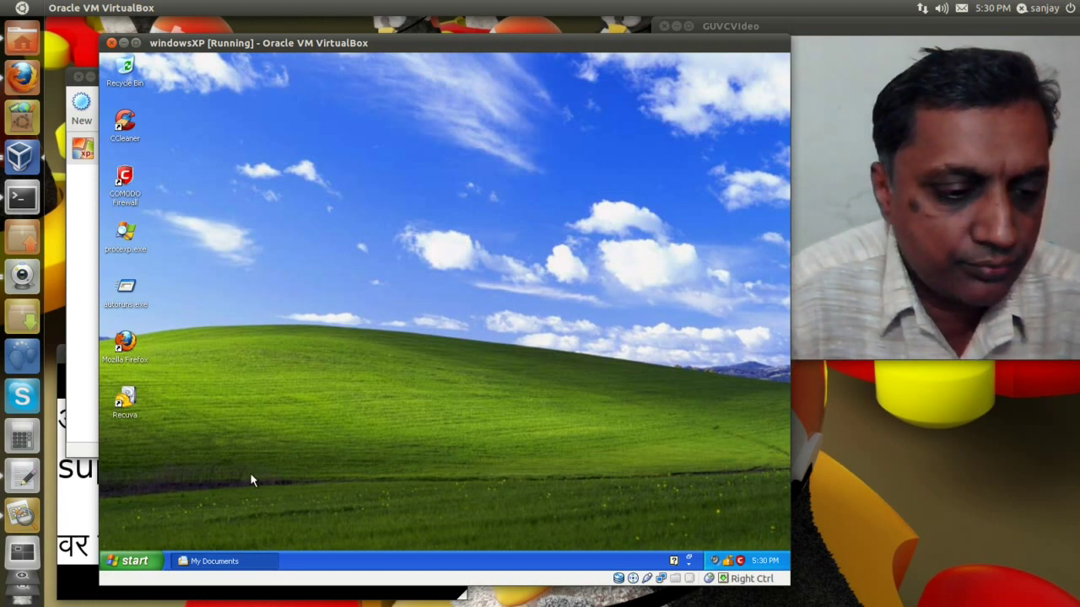
# - Minimise the virtual machine and VirtualBox Manager windows, and switch to Firefox with the Google search for recuva
pyautogui.click(124, 43)
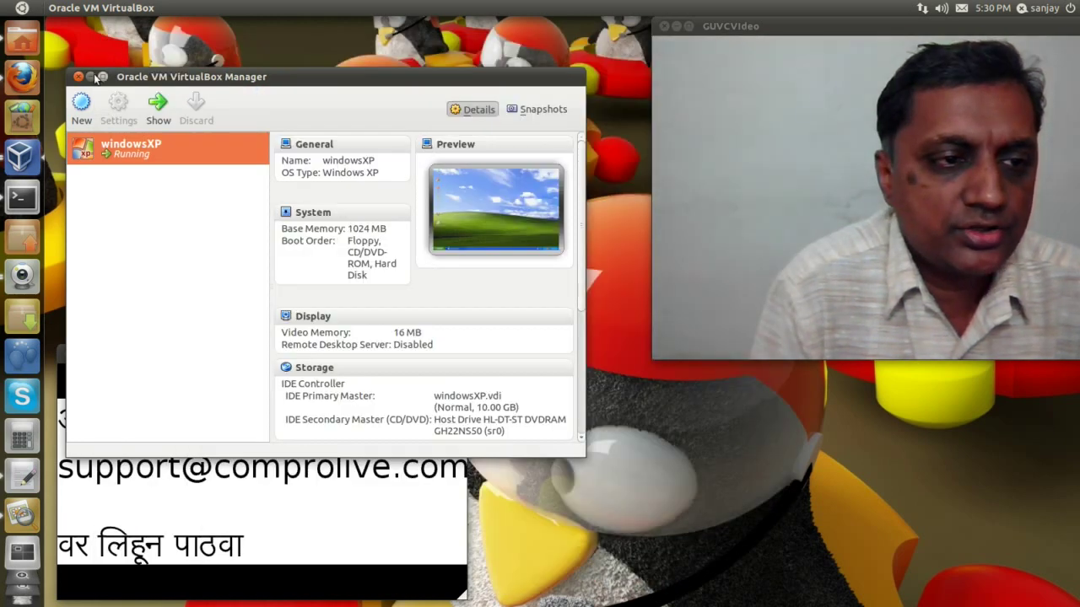
pyautogui.click(90, 77)
pyautogui.click(22, 76)
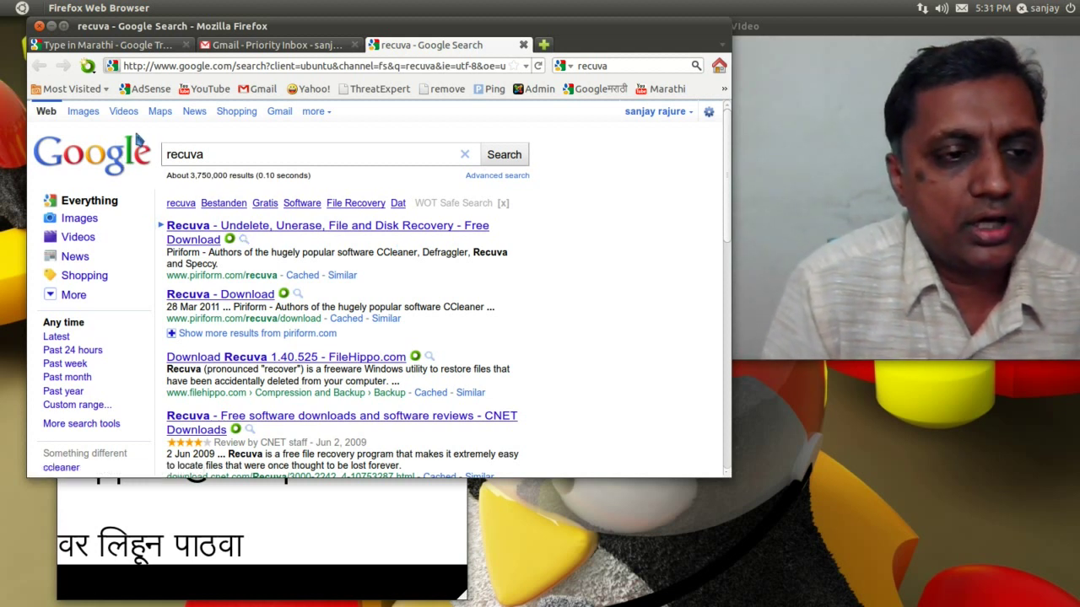
# - Examine the recuva search term and the Google search results in a magnified screen view
pyautogui.press('super')
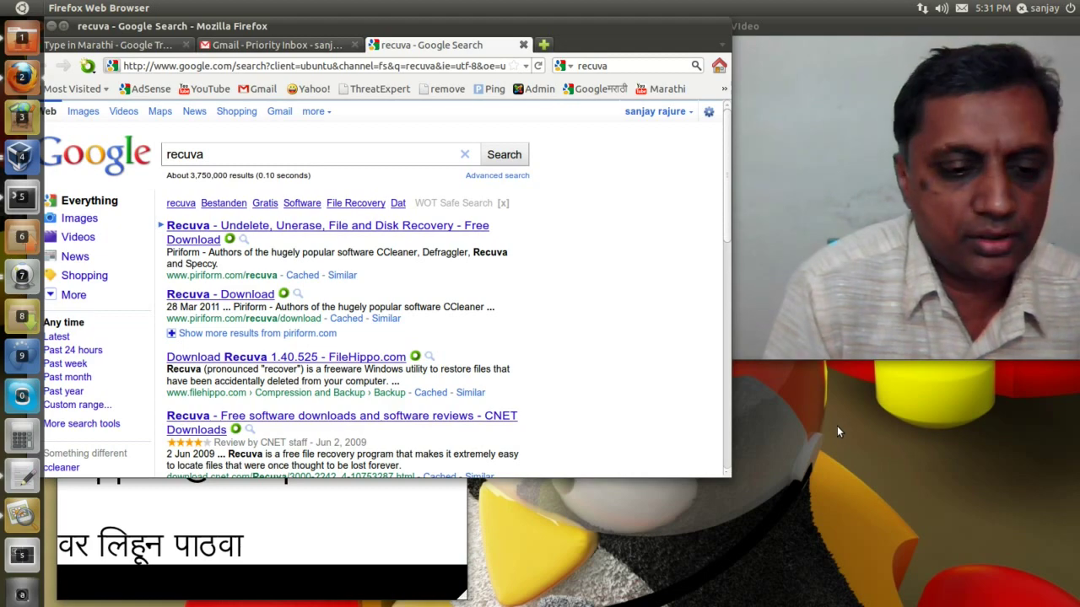
pyautogui.scroll(5, 834, 444)
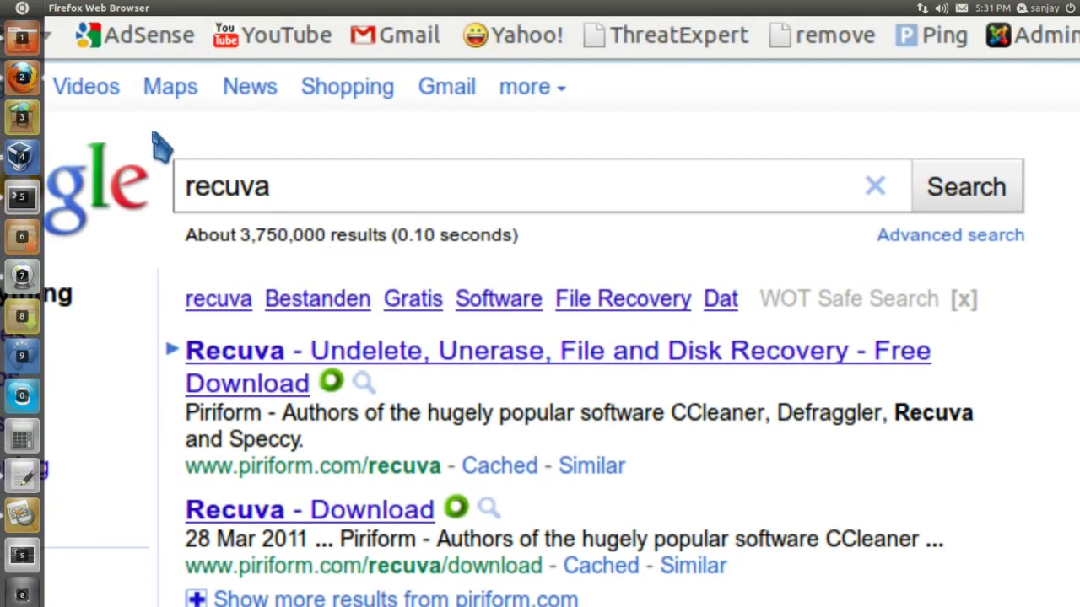
pyautogui.scroll(-1, 151, 133)
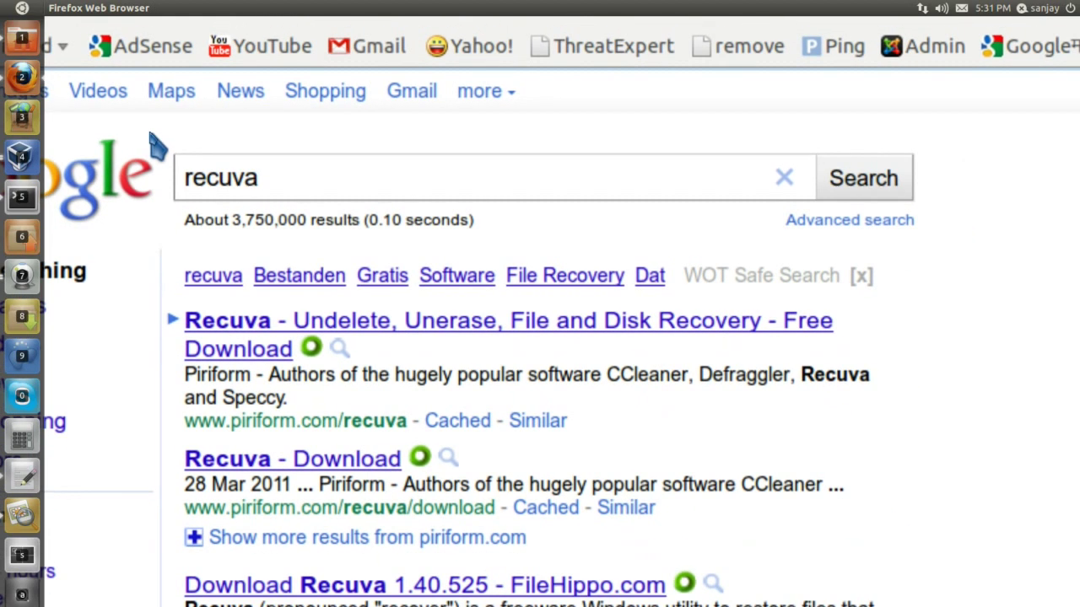
pyautogui.scroll(3, 151, 133)
pyautogui.scroll(2, 151, 133)
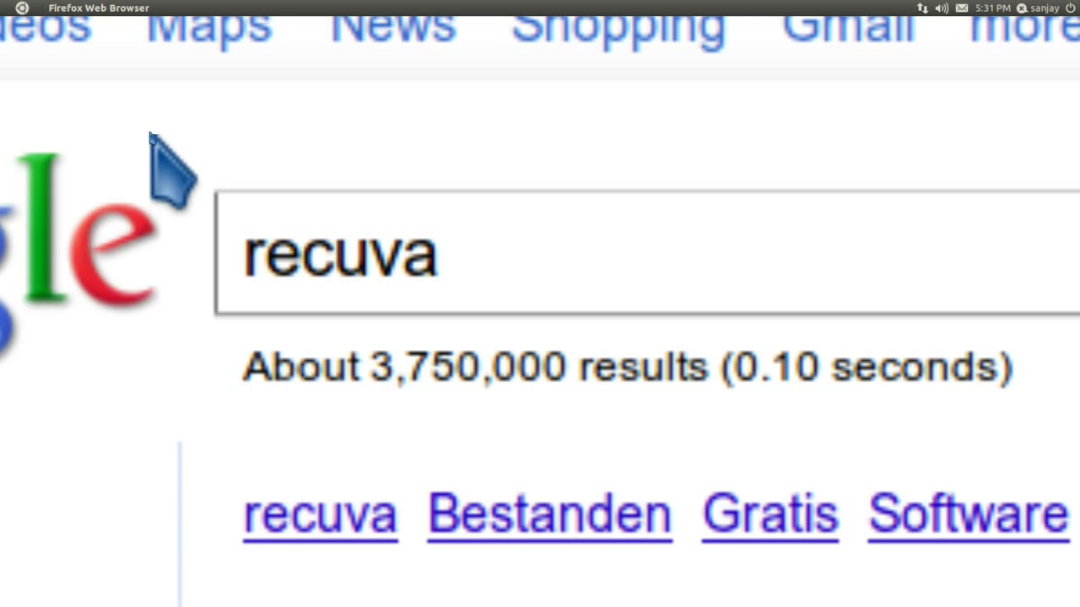
pyautogui.scroll(-4, 150, 133)
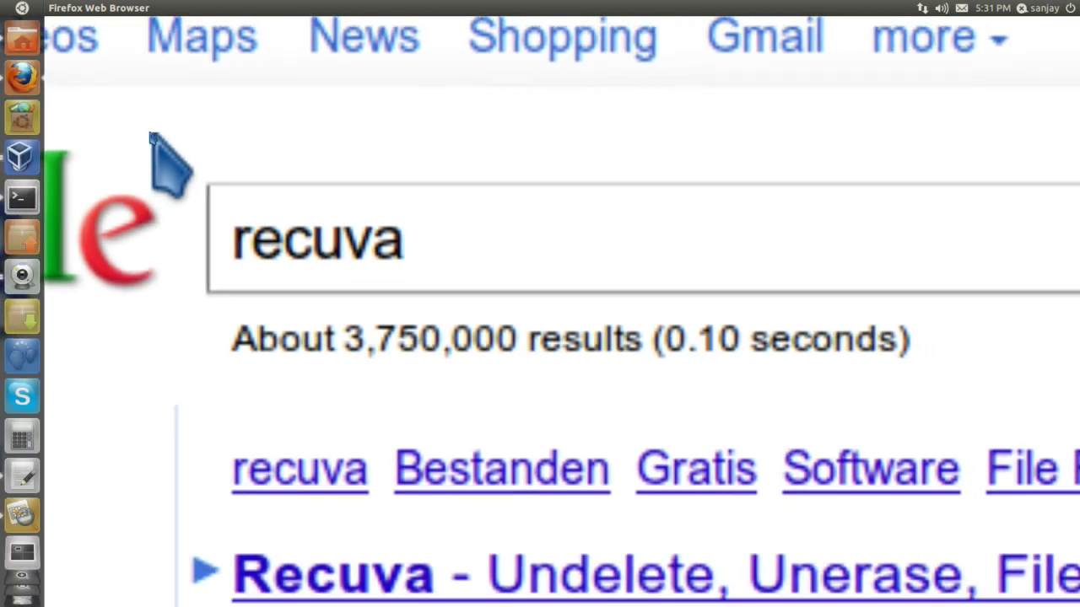
pyautogui.scroll(-5, 150, 133)
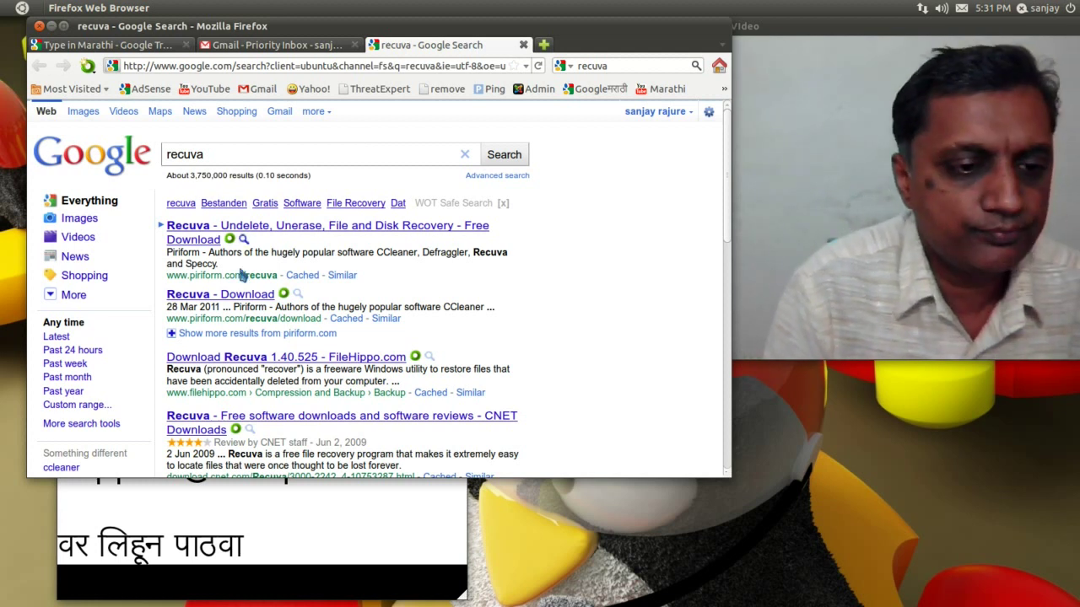
# - Examine the piriform.com Recuva results in a magnified view, then look through the other download results at normal size
pyautogui.keyDown('super'); pyautogui.scroll(3, 132, 268); pyautogui.keyUp('super')
pyautogui.keyDown('super'); pyautogui.scroll(5, 132, 269); pyautogui.keyUp('super')
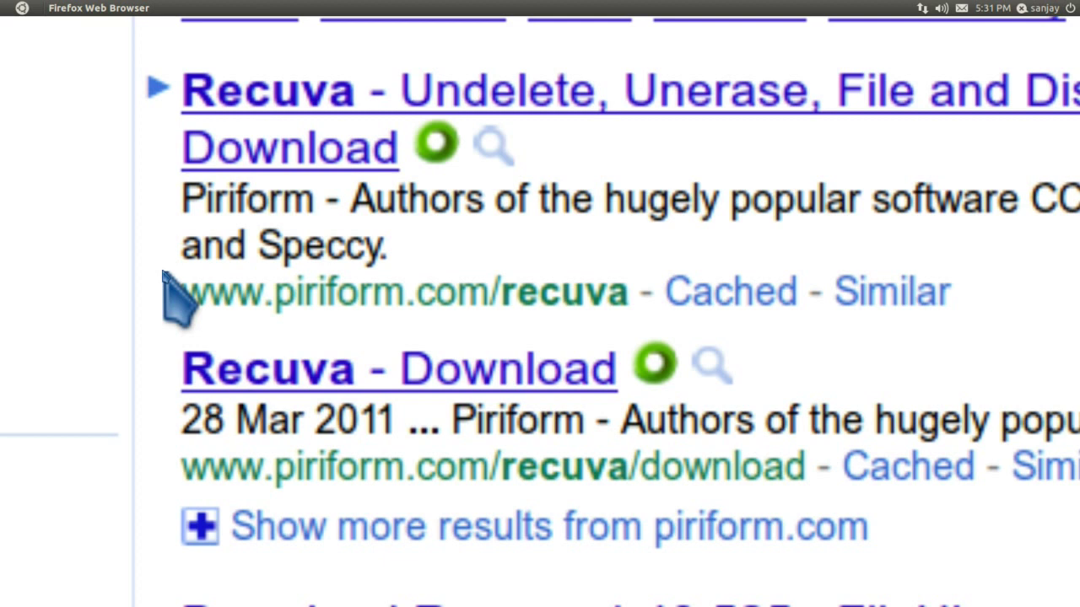
pyautogui.keyDown('super'); pyautogui.scroll(-5, 177, 296); pyautogui.keyUp('super')
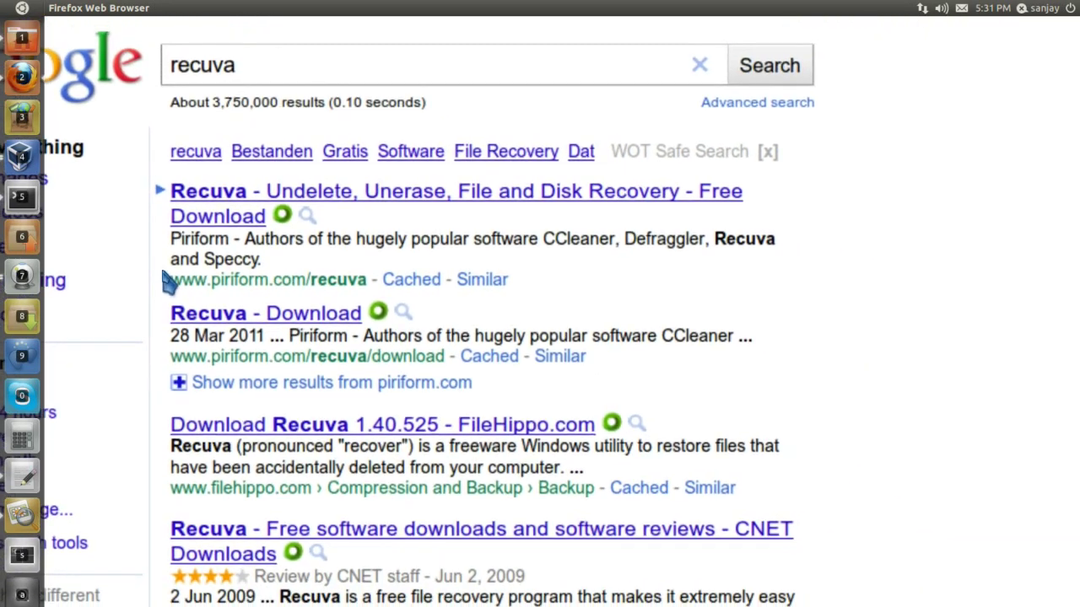
pyautogui.keyDown('super'); pyautogui.scroll(-5, 166, 281); pyautogui.keyUp('super')
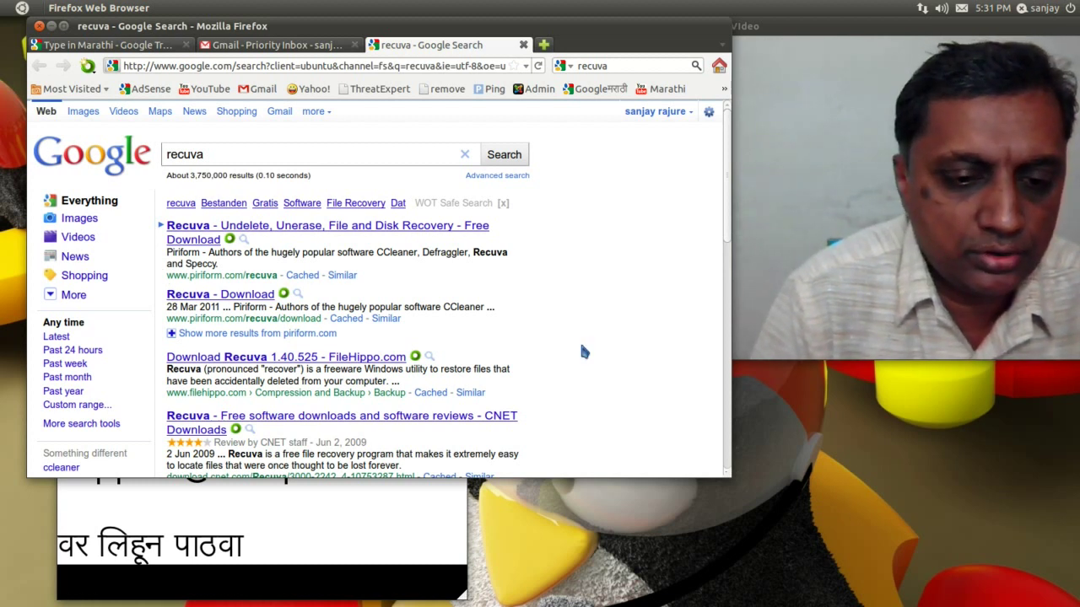
pyautogui.scroll(-2, 581, 345)
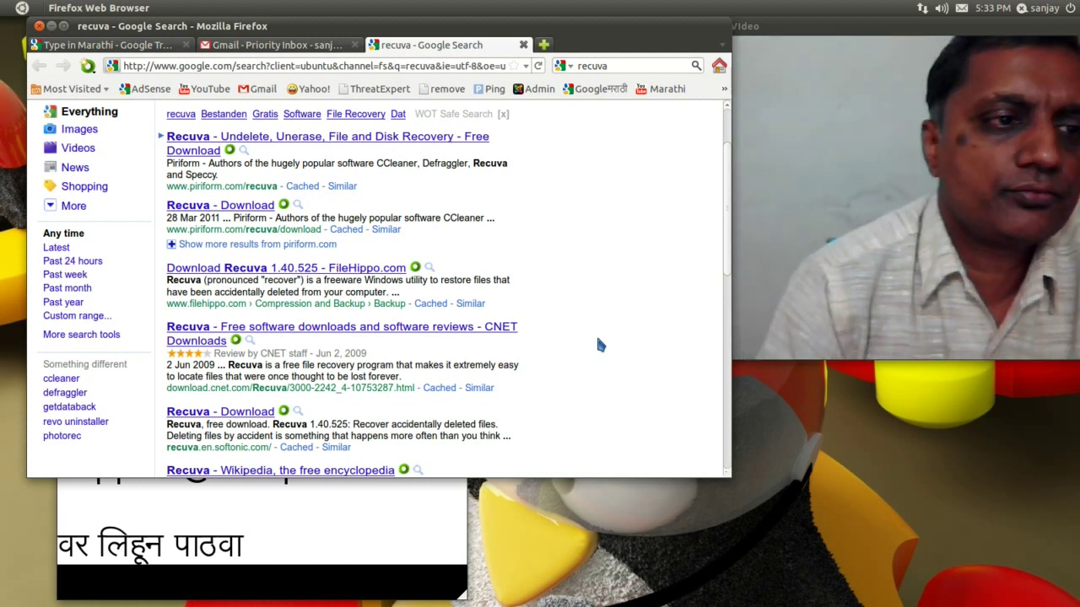
# - Minimise Firefox, switch back to the Windows XP virtual machine in VirtualBox and launch Recuva
pyautogui.click(50, 26)
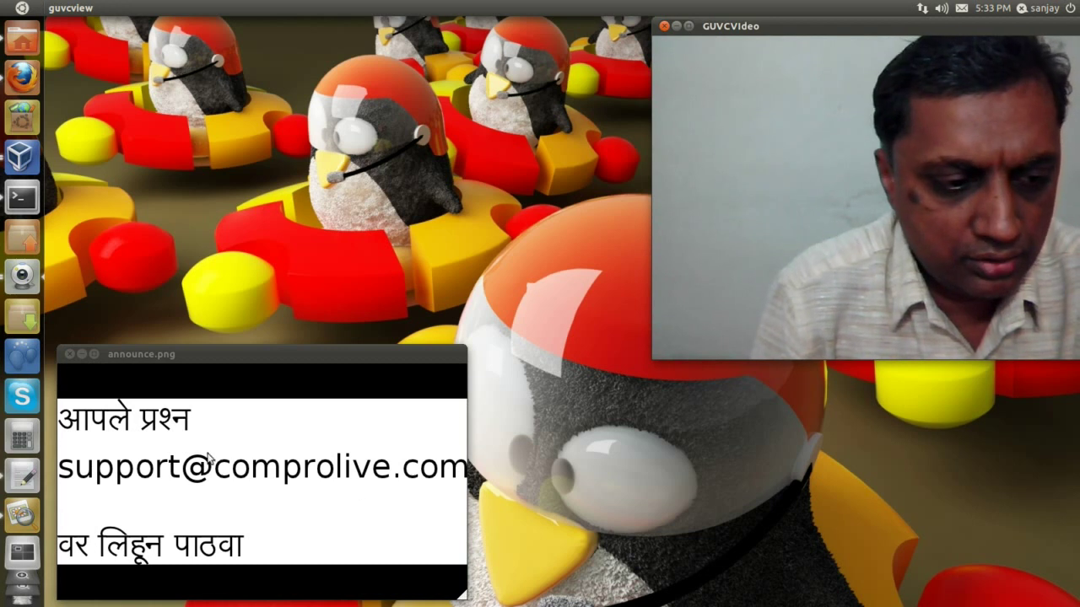
pyautogui.click(25, 164)
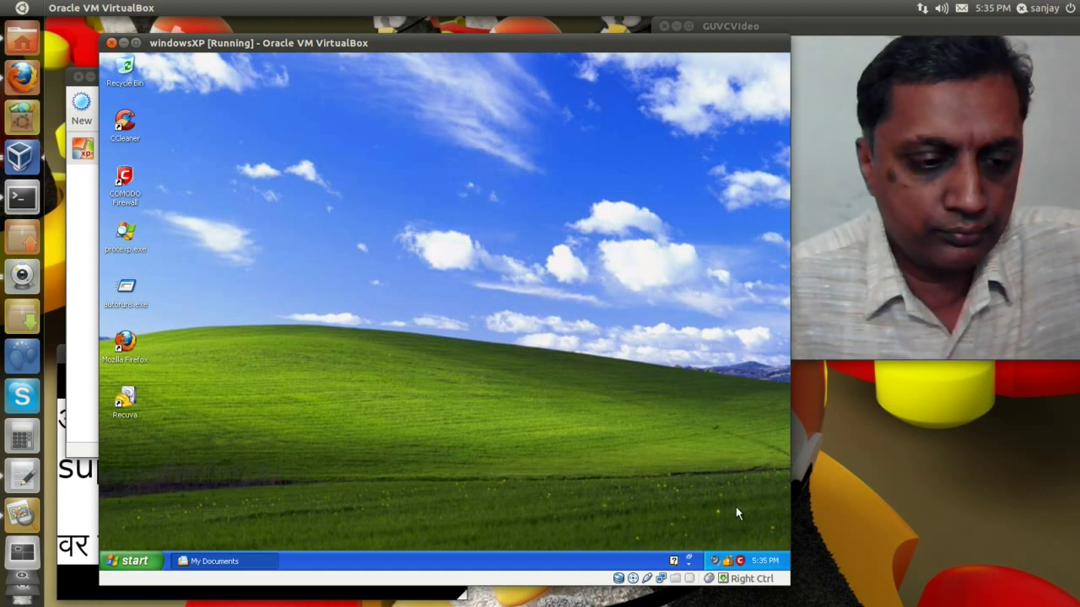
pyautogui.doubleClick(126, 400)
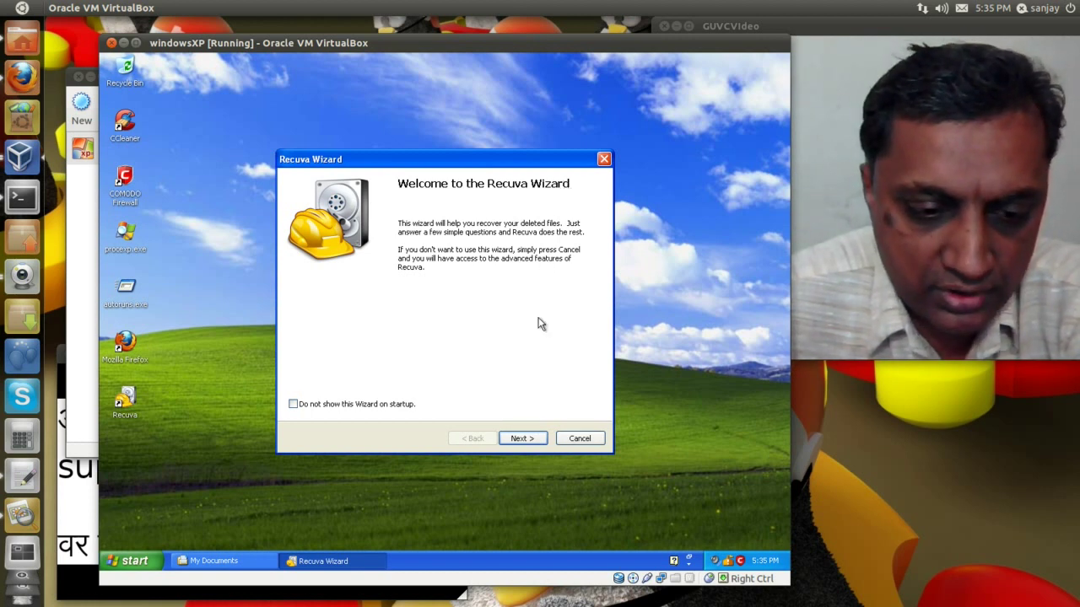
# - Complete the Recuva Wizard with Documents as the file type and My Documents as the location, and start the search without Deep Scan
pyautogui.click(522, 439)
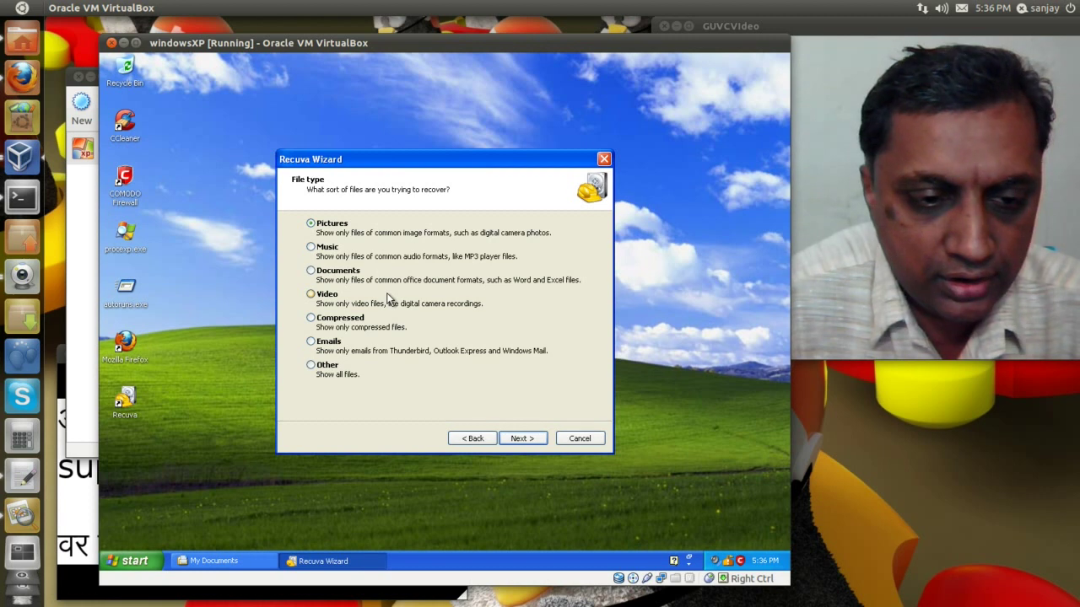
pyautogui.click(310, 270)
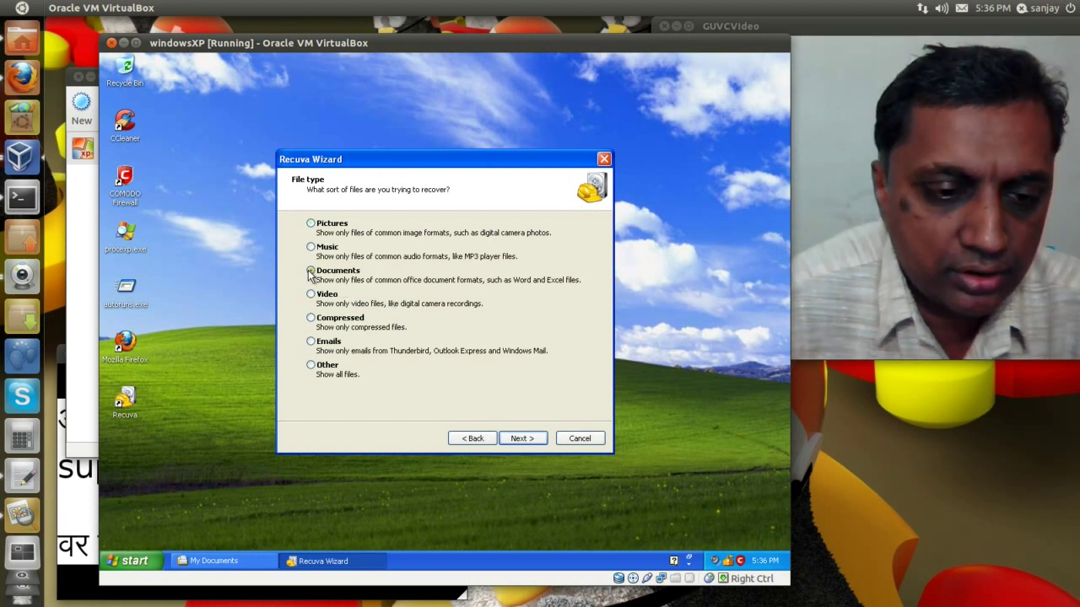
pyautogui.click(522, 438)
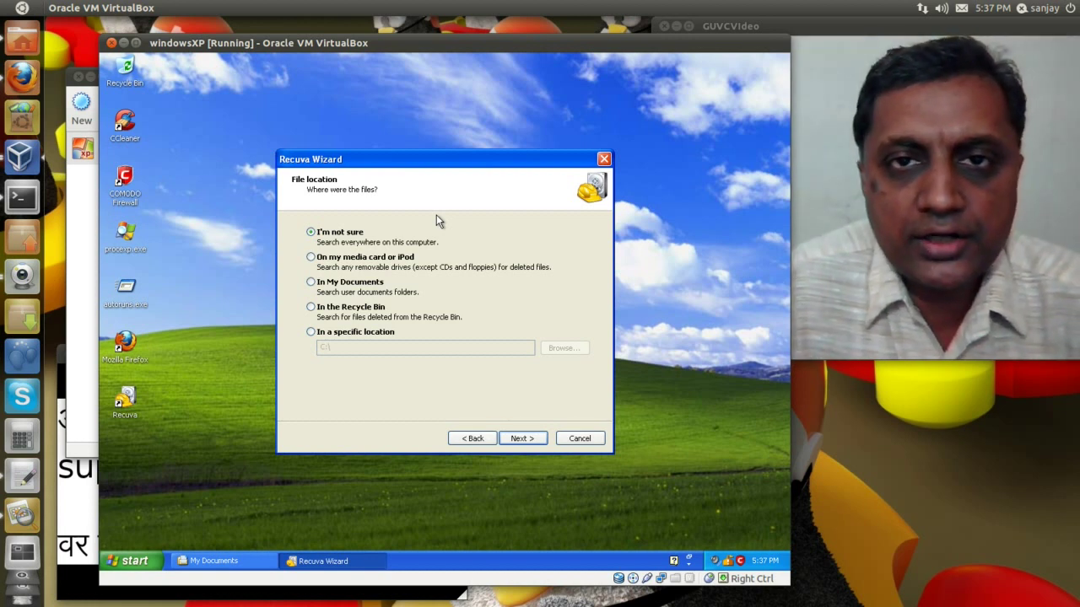
pyautogui.click(310, 283)
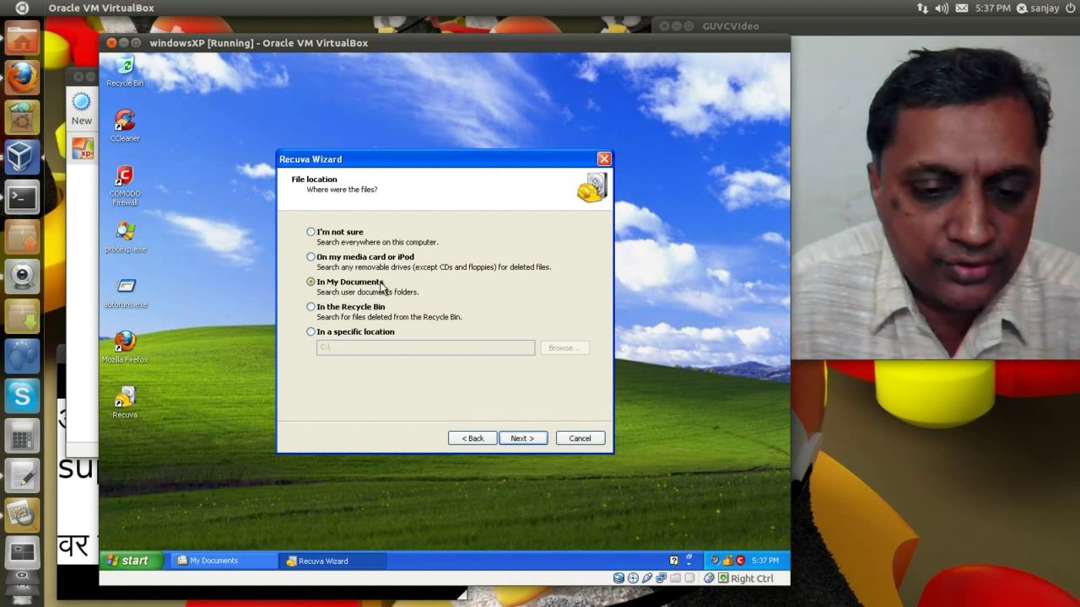
pyautogui.click(521, 439)
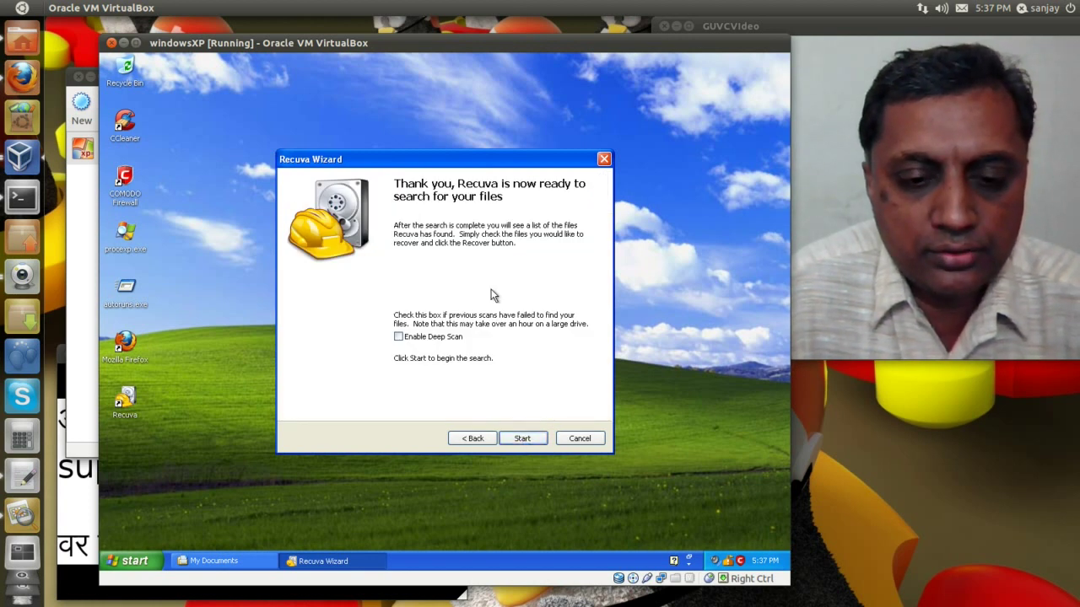
pyautogui.click(522, 438)
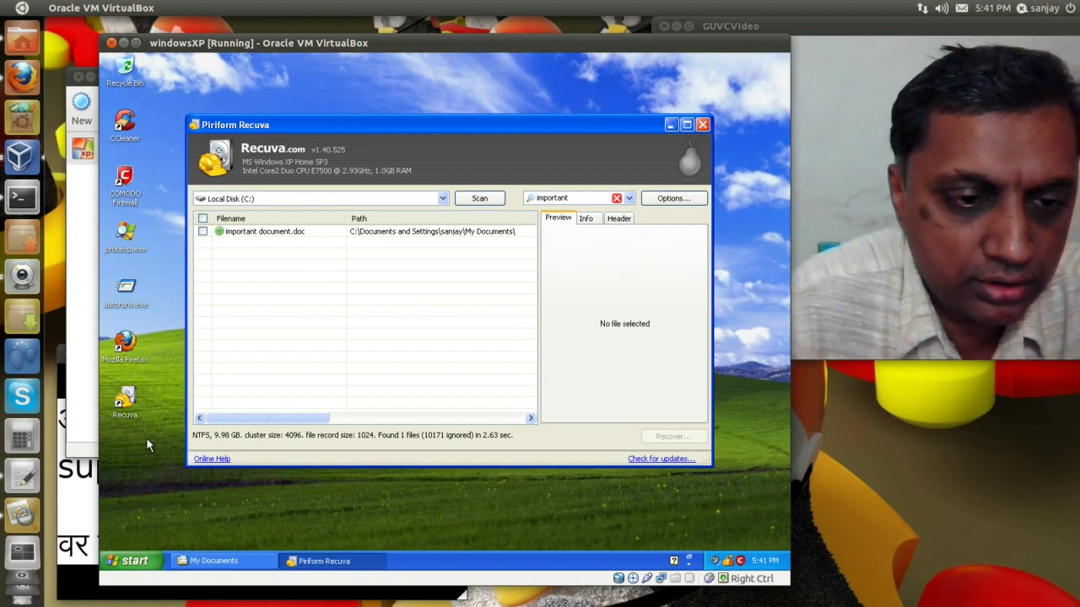
# - Recover the highlighted "important document.doc" to the Desktop, allowing restoration to the same drive, and check the recovered file there
pyautogui.click(284, 239)
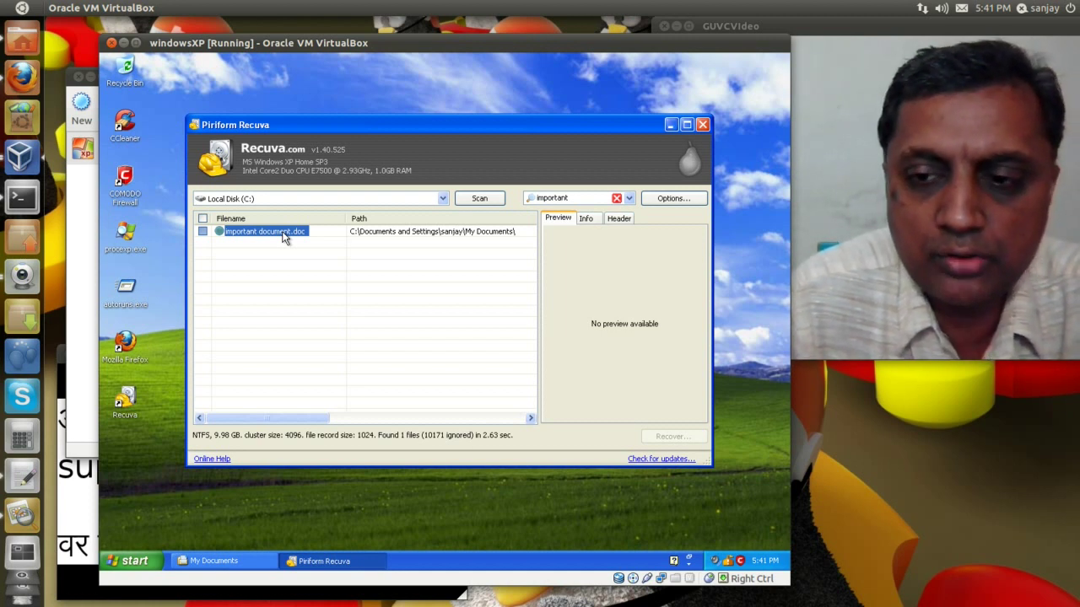
pyautogui.doubleClick(569, 198)
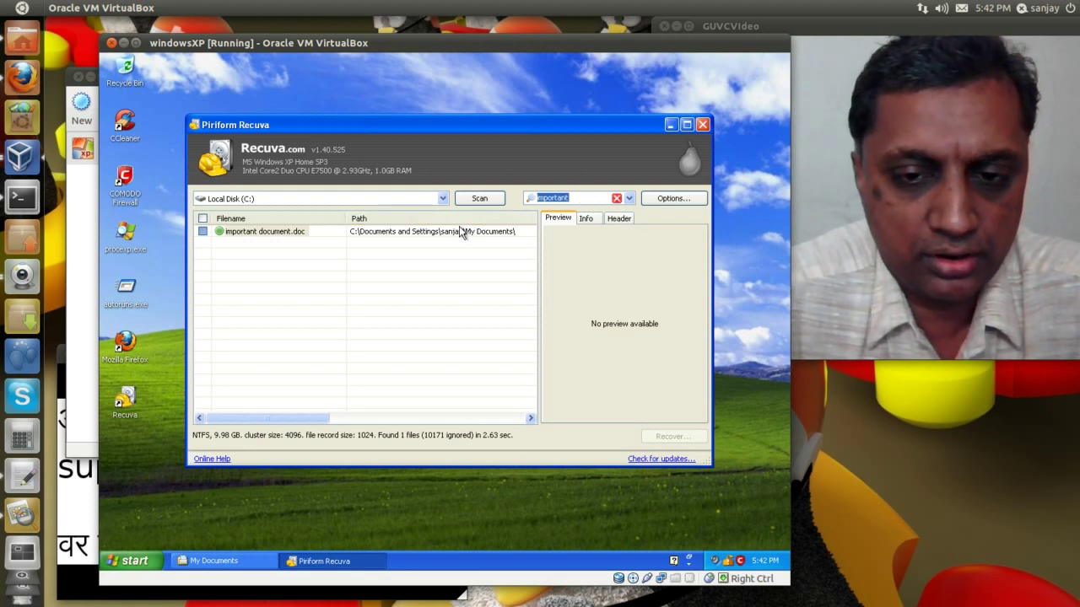
pyautogui.click(265, 236)
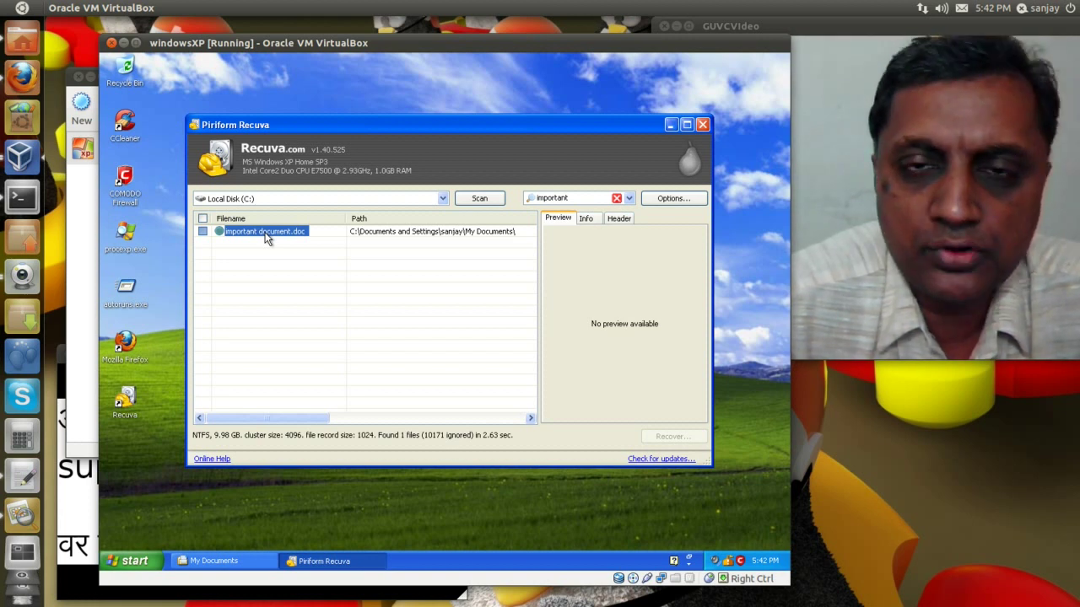
pyautogui.rightClick(266, 239)
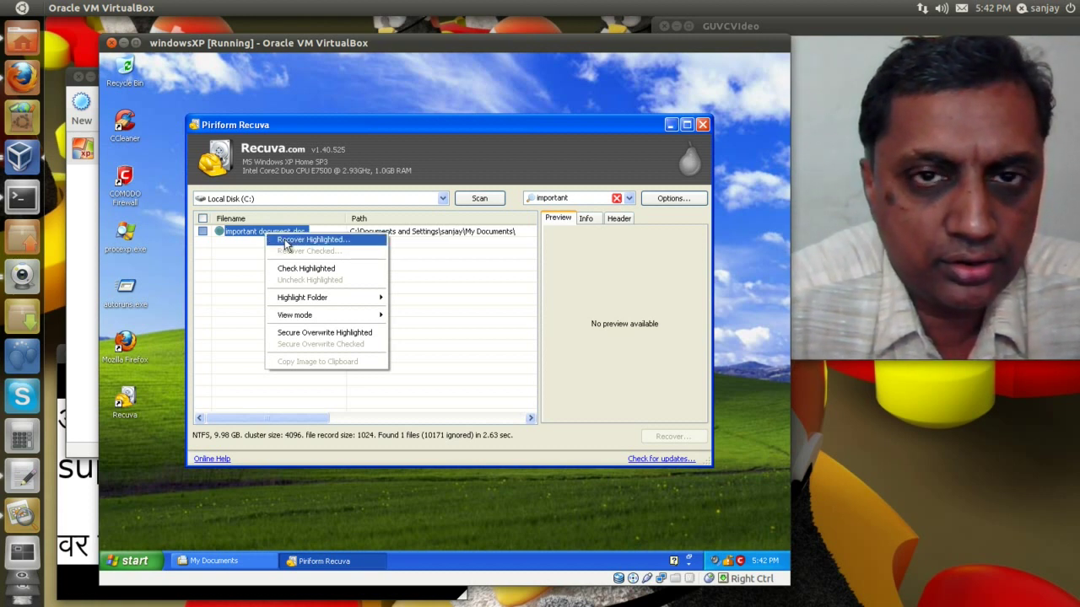
pyautogui.click(285, 242)
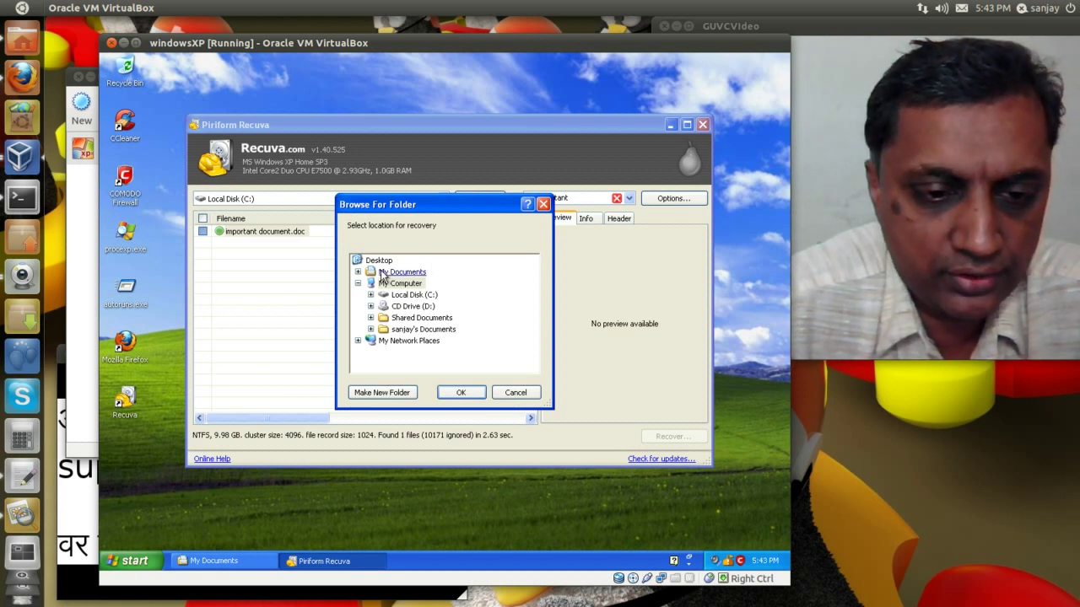
pyautogui.click(379, 260)
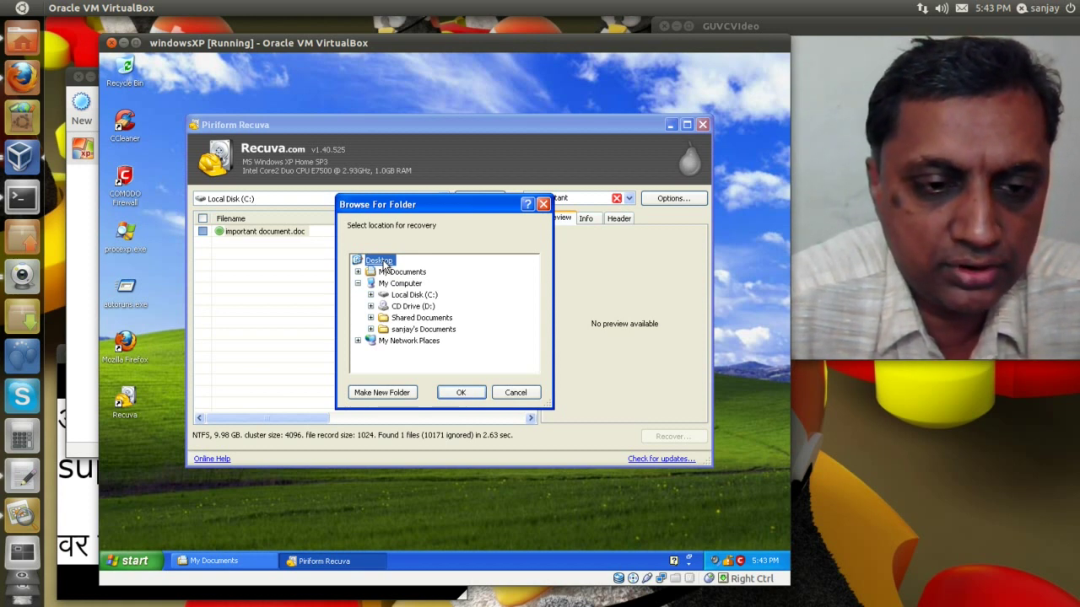
pyautogui.click(460, 394)
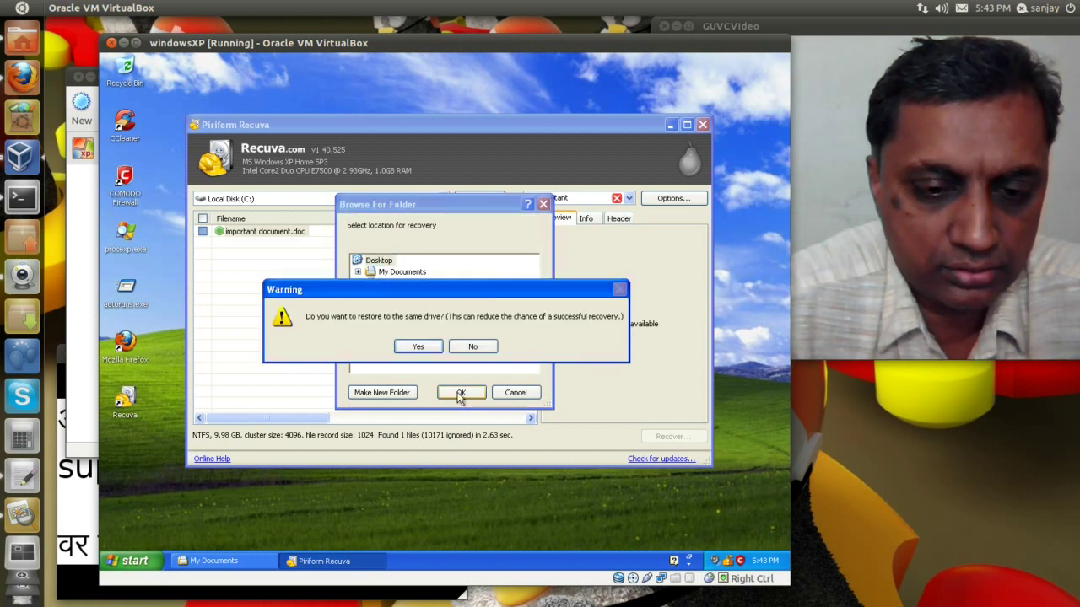
pyautogui.click(418, 348)
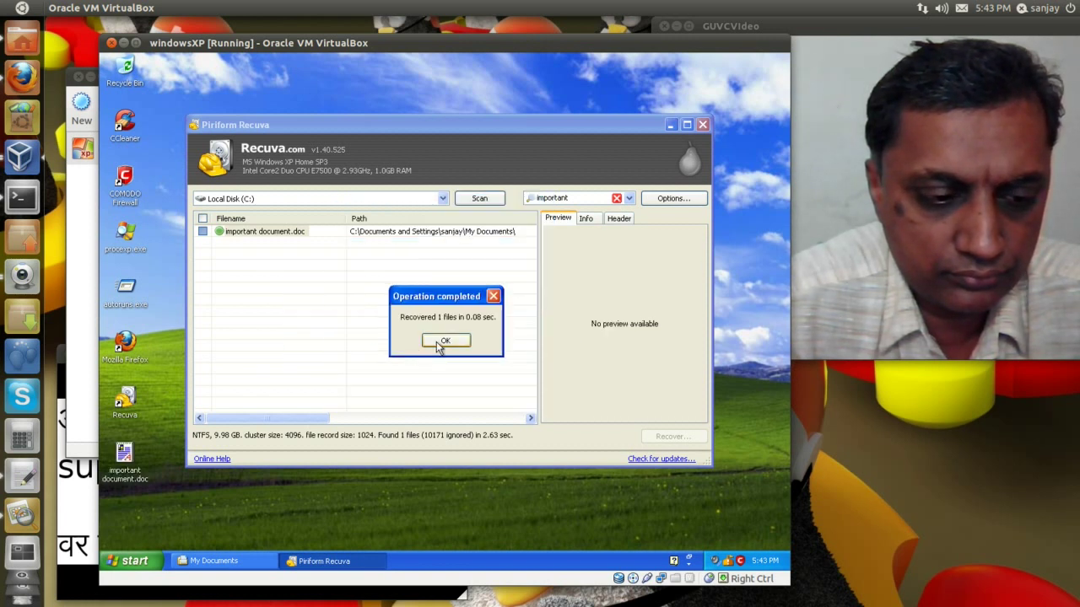
pyautogui.click(445, 341)
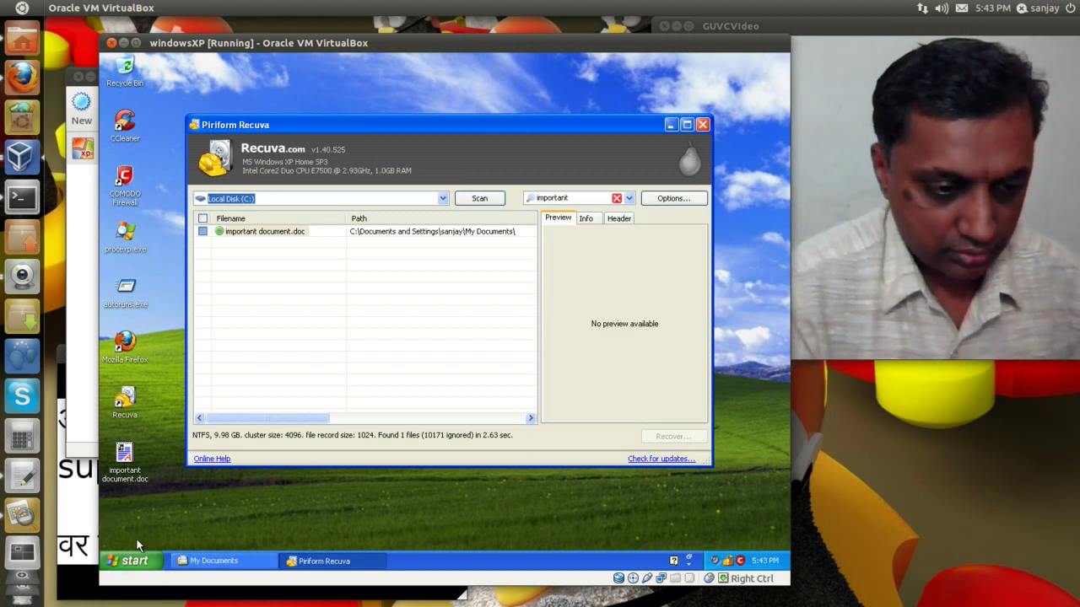
pyautogui.click(125, 460)
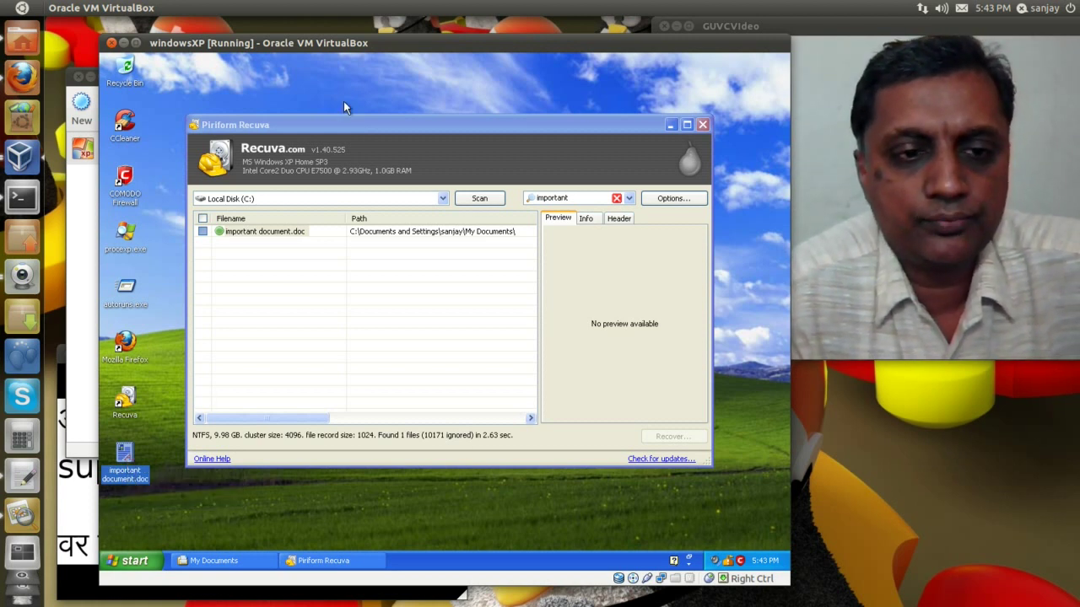
pyautogui.click(342, 125)
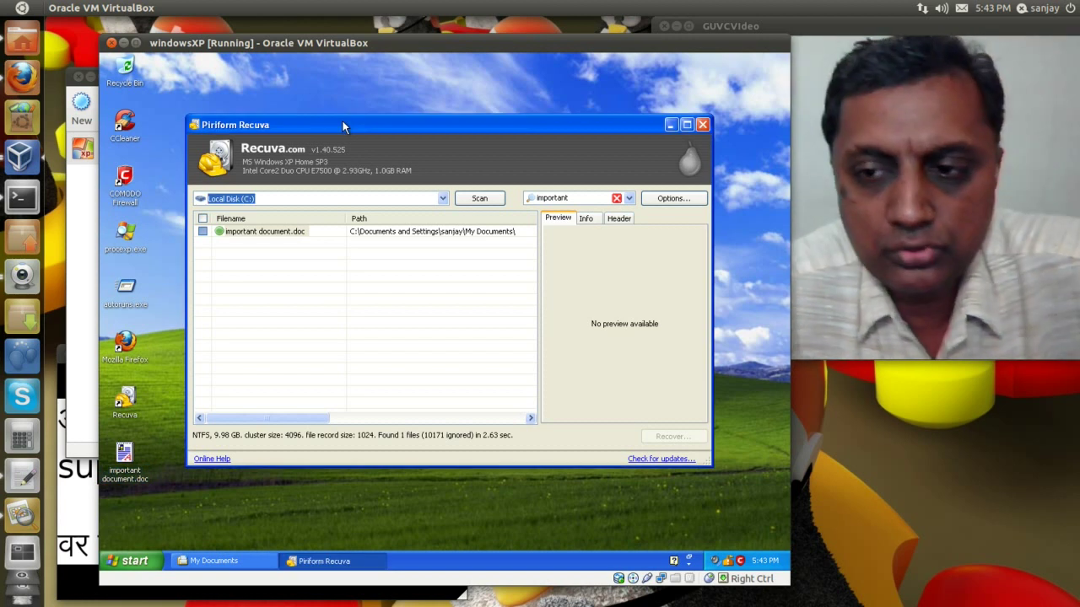